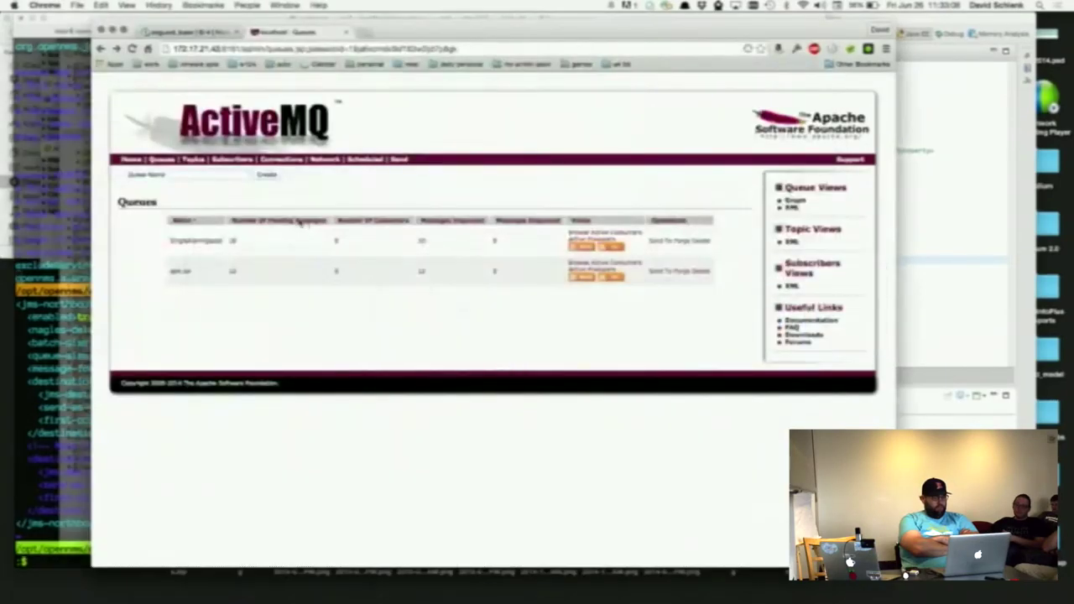
# - Switch from the OpenNMS node page to Terminal, close the current SSH session and reconnect to 172.17.21.47 with the knife.pem key
pyautogui.hotkey('ctrl', 'shift', 'Tab')
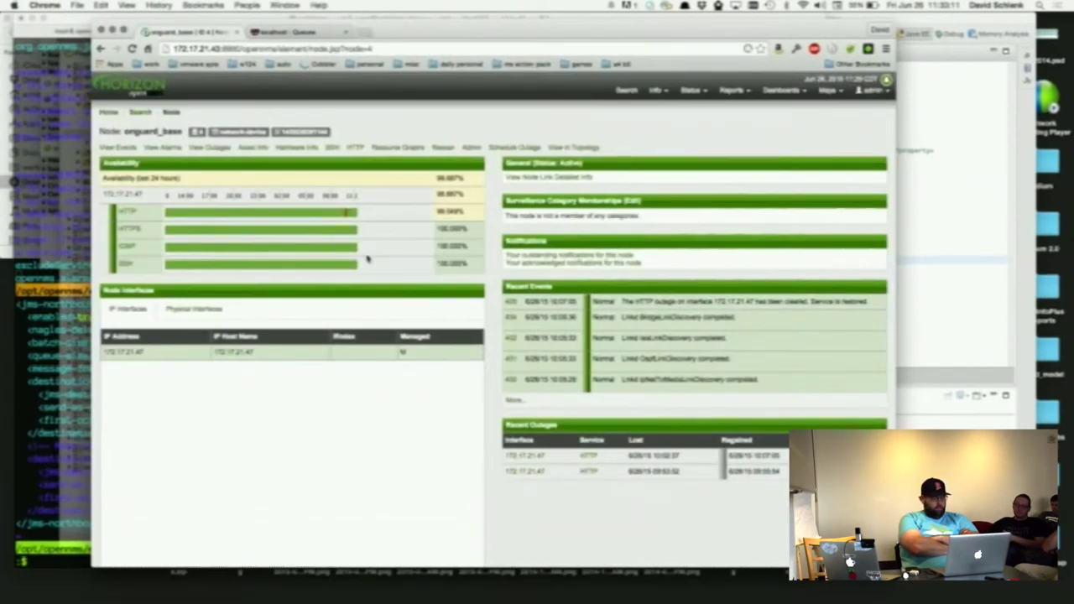
pyautogui.press('super+Tab')
pyautogui.press('super+Tab')
pyautogui.press('super+shift+Tab')
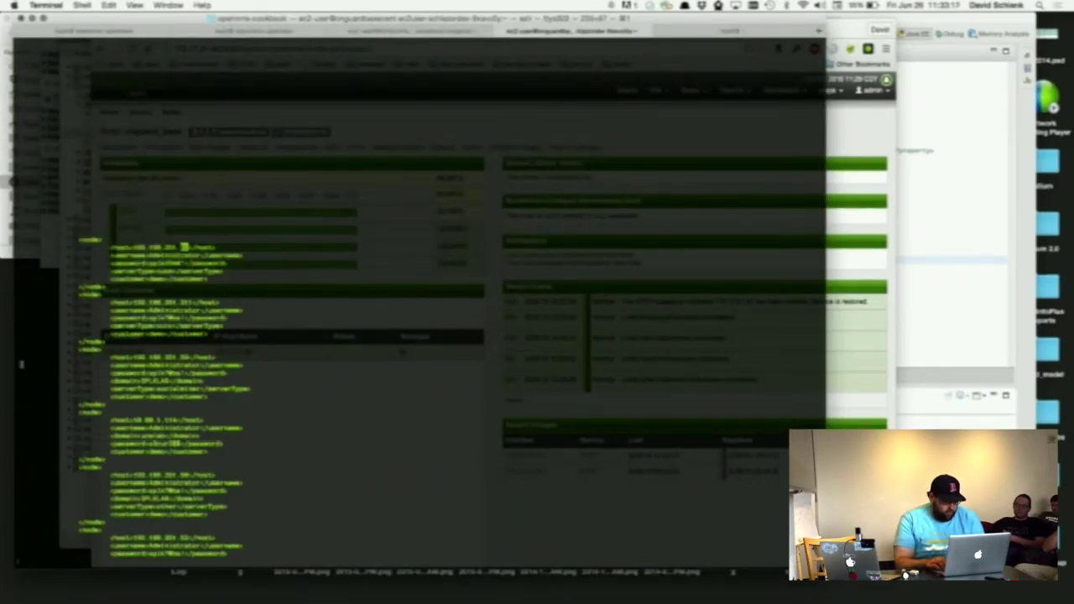
pyautogui.hotkey('ctrl', 'd')
pyautogui.press('Up')
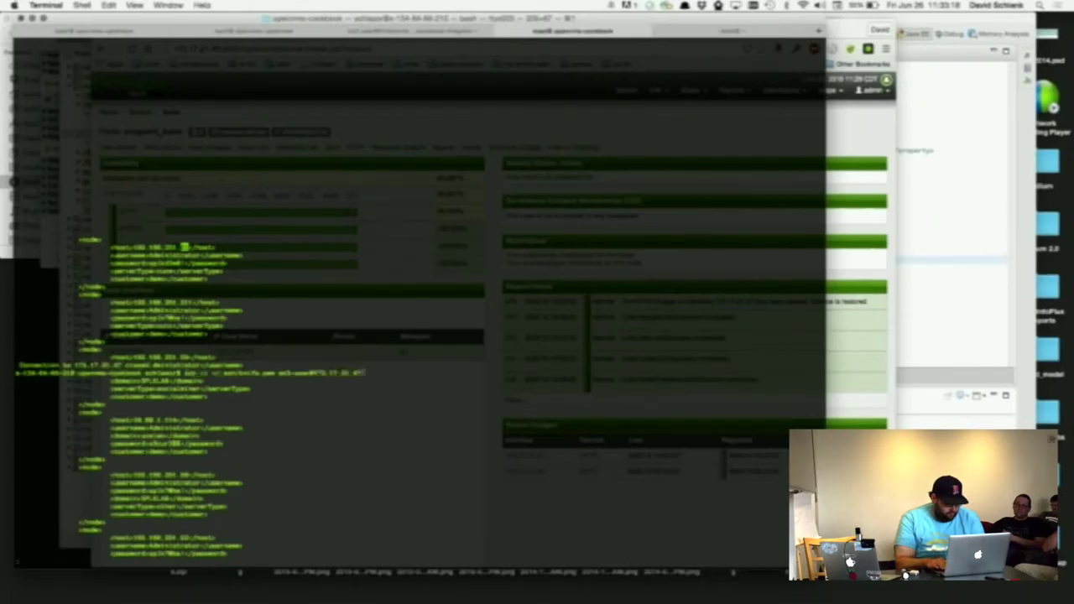
pyautogui.press('Return')
# - Open /etc/sysconfig/iptables in vi with sudo on the remote host
pyautogui.hotkey('ctrl', 'r')
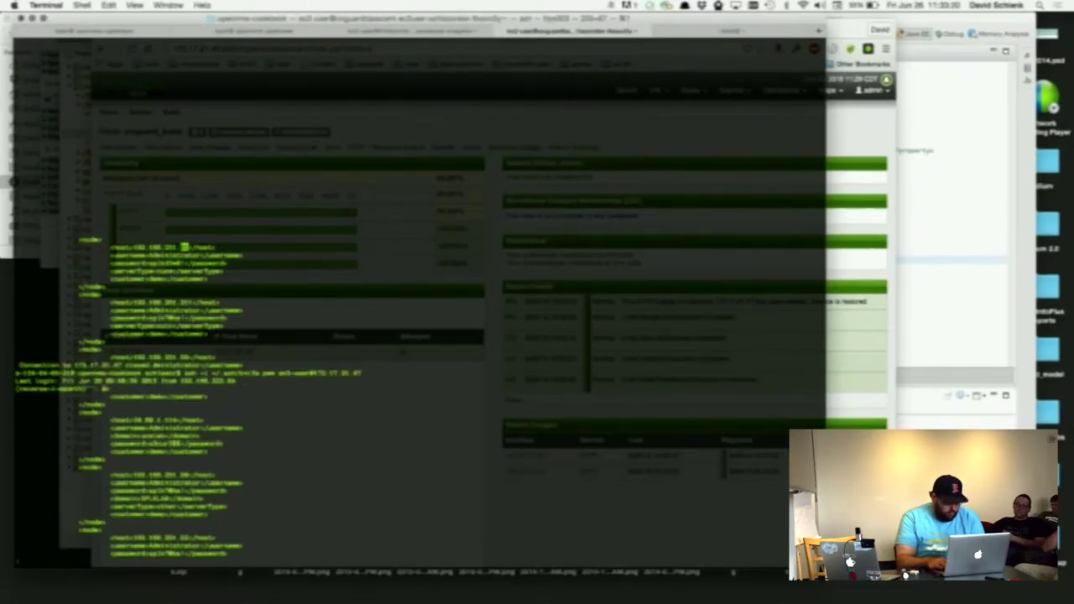
pyautogui.write('sudo vi /etc/sysconfig/iptables')
pyautogui.press('Return')
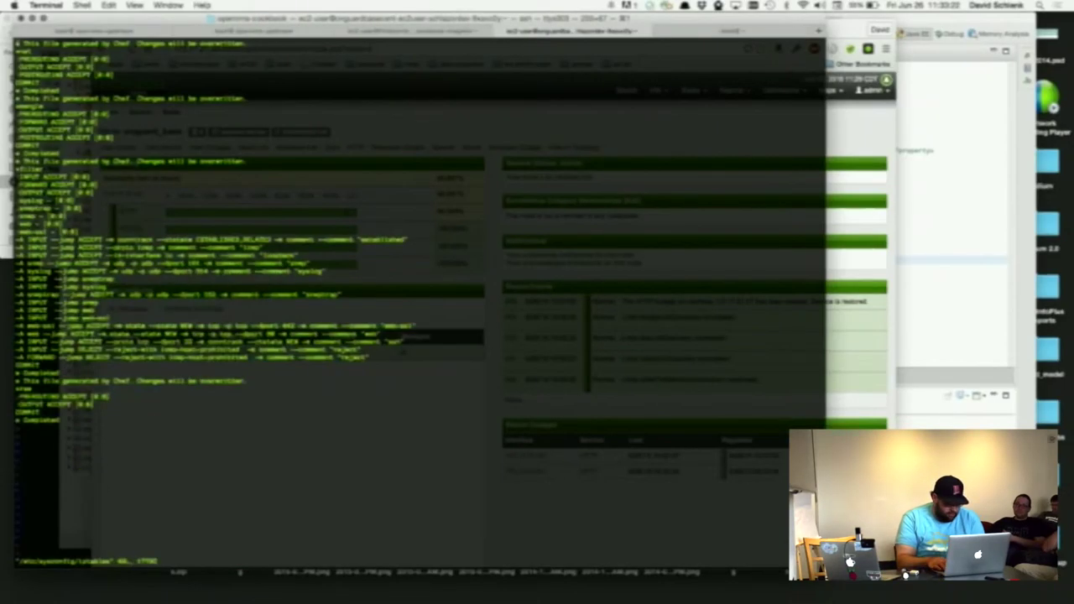
# - Comment out the web (HTTP) entries in the filter section of the iptables file, leaving the web-ssl ones active
pyautogui.press('Down')
pyautogui.press('Down')
pyautogui.press('Down')
pyautogui.press('Down')
pyautogui.press('Down')
pyautogui.press('Down')
pyautogui.press('Down')
pyautogui.press('Down')
pyautogui.press('Down')
pyautogui.press('Down')
pyautogui.press('Down')
pyautogui.press('Down')
pyautogui.press('Down')
pyautogui.press('Down')
pyautogui.press('Down')
pyautogui.press('Down')
pyautogui.press('Down')
pyautogui.press('Down')
pyautogui.press('Down')
pyautogui.press('Down')
pyautogui.press('Down')
pyautogui.press('Down')
pyautogui.press('Down')
pyautogui.press('Down')
pyautogui.press('Down')
pyautogui.press('Down')
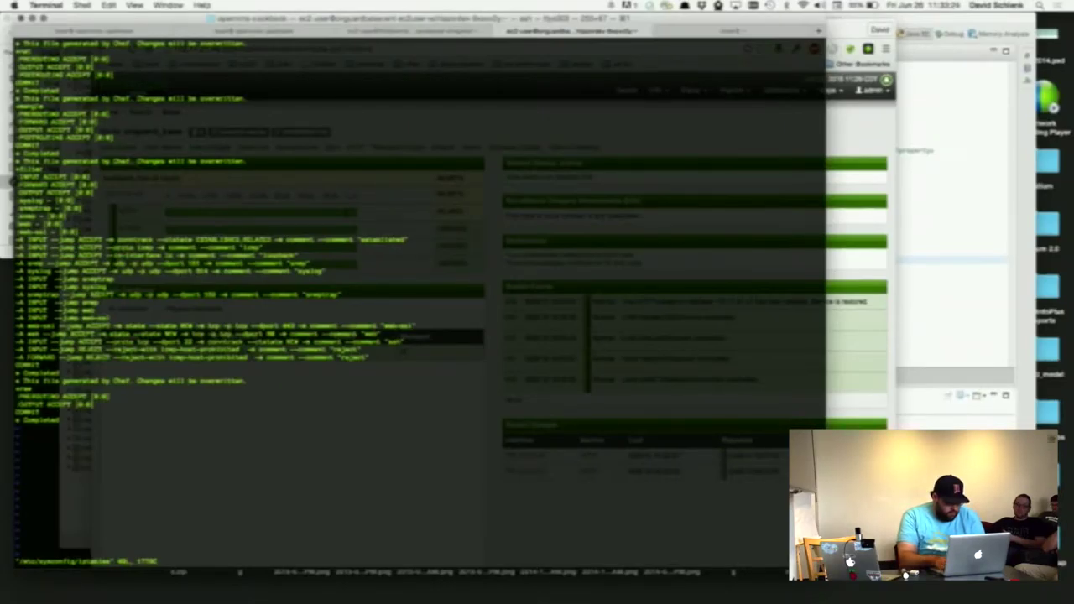
pyautogui.press('Down')
pyautogui.press('Down')
pyautogui.press('Down')
pyautogui.press('Down')
pyautogui.press('Down')
pyautogui.press('Down')
pyautogui.press('Down')
pyautogui.press('Down')
pyautogui.press('Down')
pyautogui.press('Down')
pyautogui.press('Down')
pyautogui.press('Down')
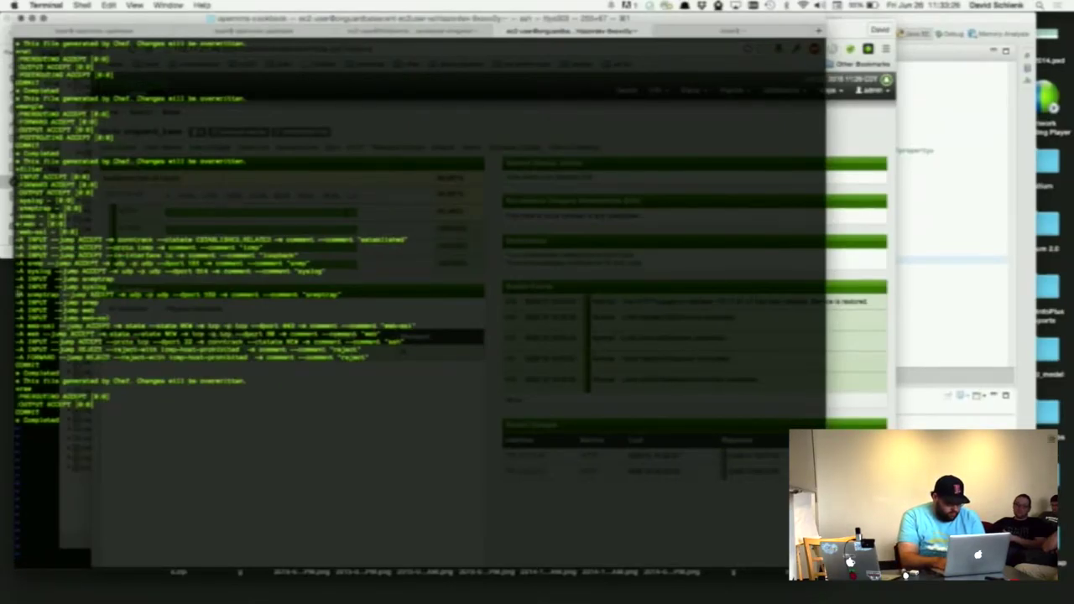
pyautogui.press('Down')
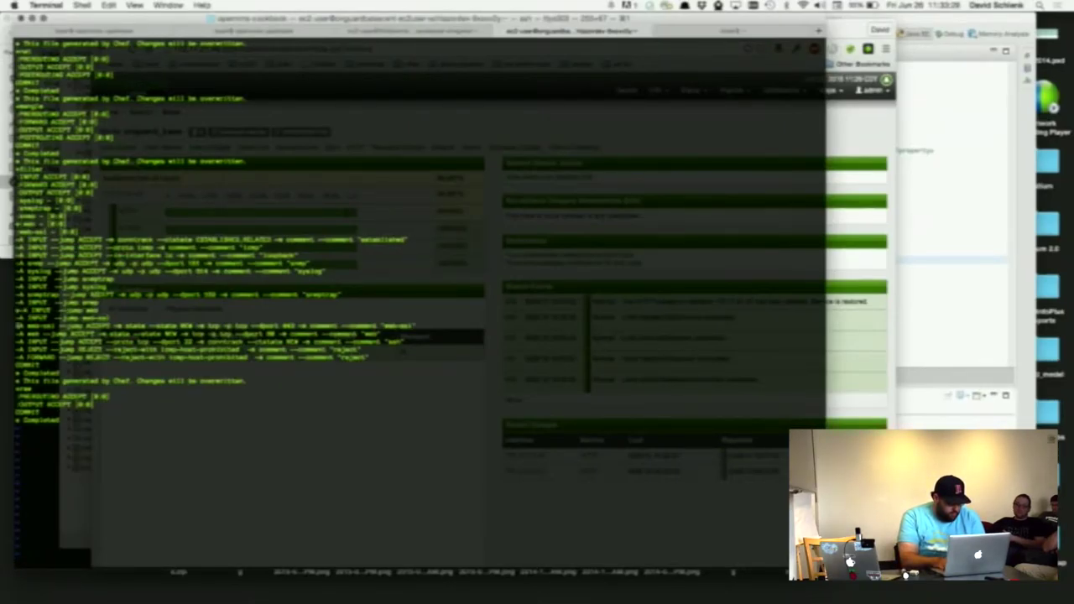
pyautogui.press('Up')
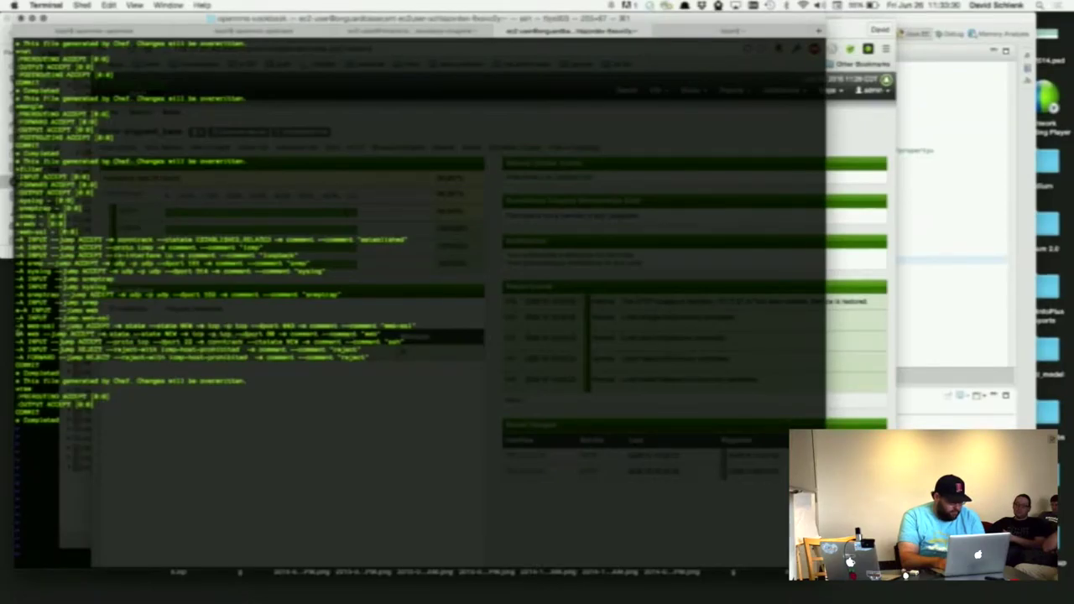
# - Save and close the iptables file, and restart the iptables service with sudo
pyautogui.write(':wq')
pyautogui.press('Return')
pyautogui.write("serv': sudo service iptables restart")
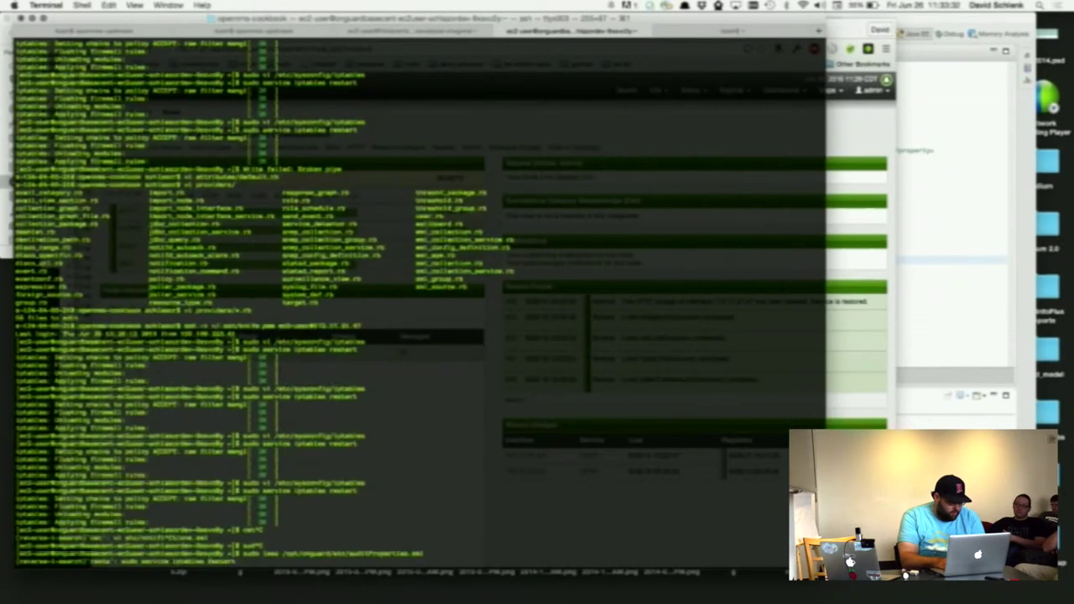
pyautogui.press('Return')
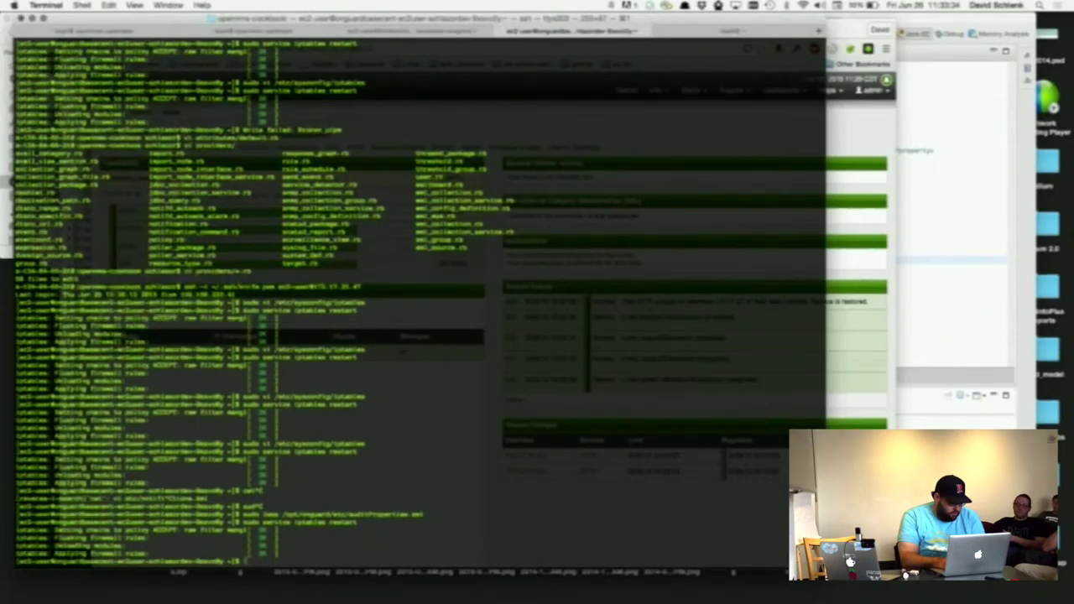
# - Switch to Chrome and reload the onguard_base node page to check service availability
pyautogui.press('super+grave')
pyautogui.press('super+Tab')
pyautogui.press('super+r')
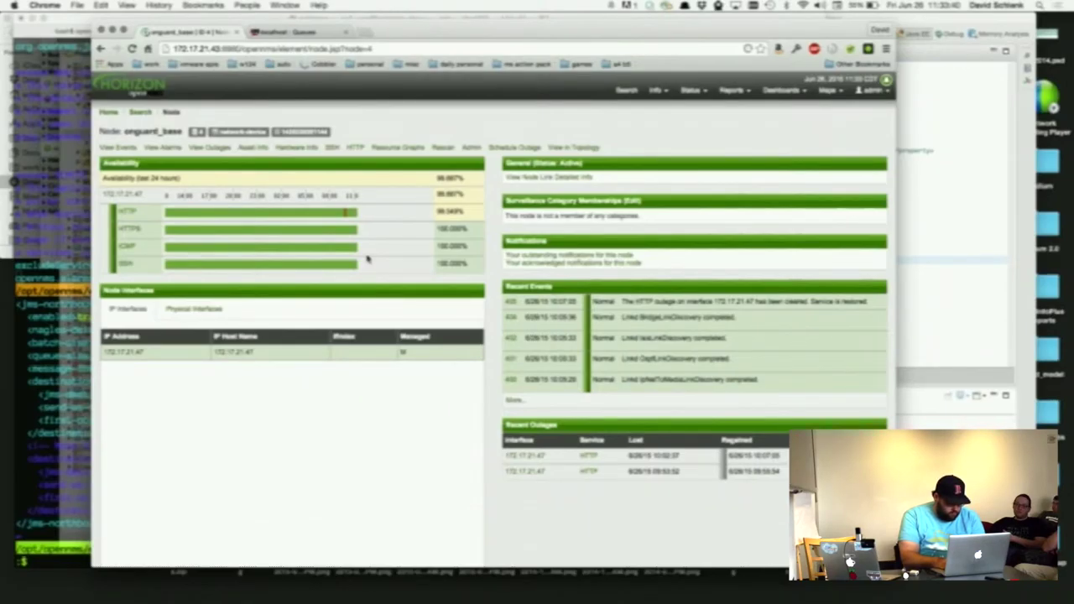
# - Go to the ActiveMQ console, browse SingleAlarmQueue and open one of its alarm messages
pyautogui.hotkey('ctrl', 'Tab')
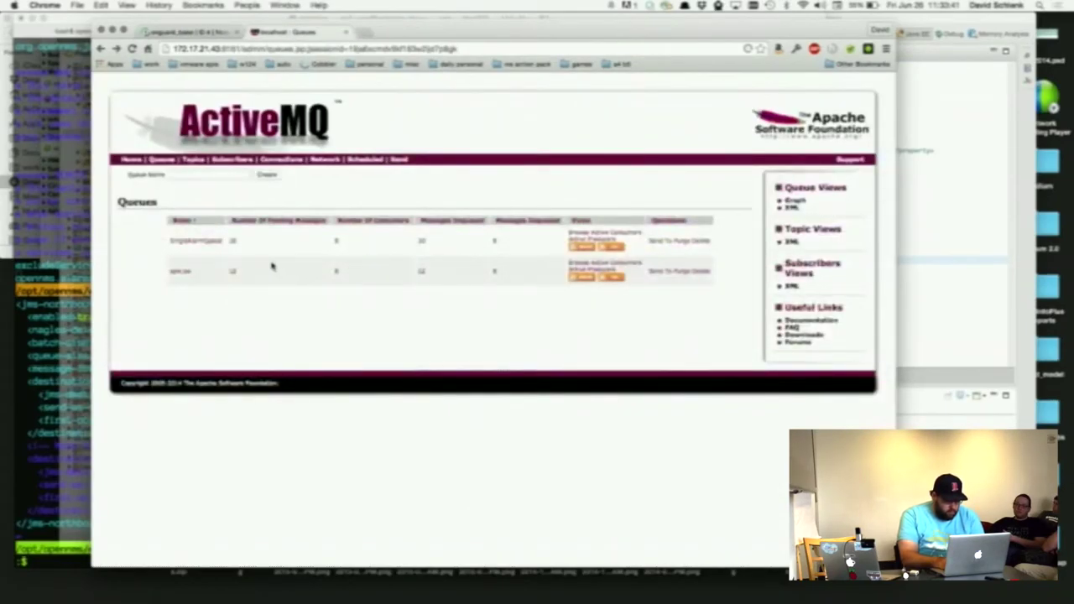
pyautogui.click(198, 242)
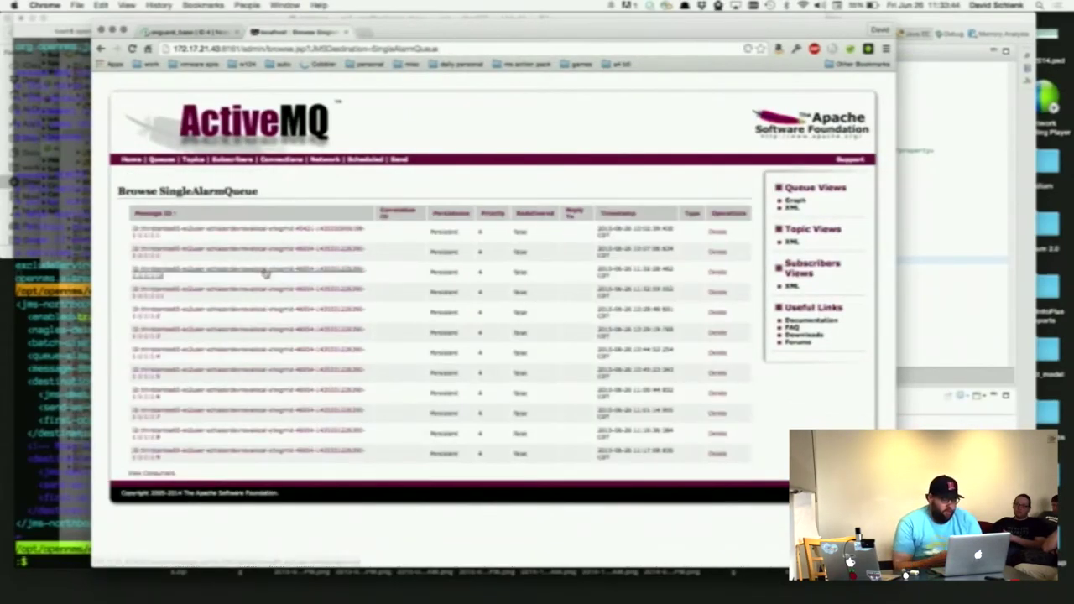
pyautogui.click(271, 370)
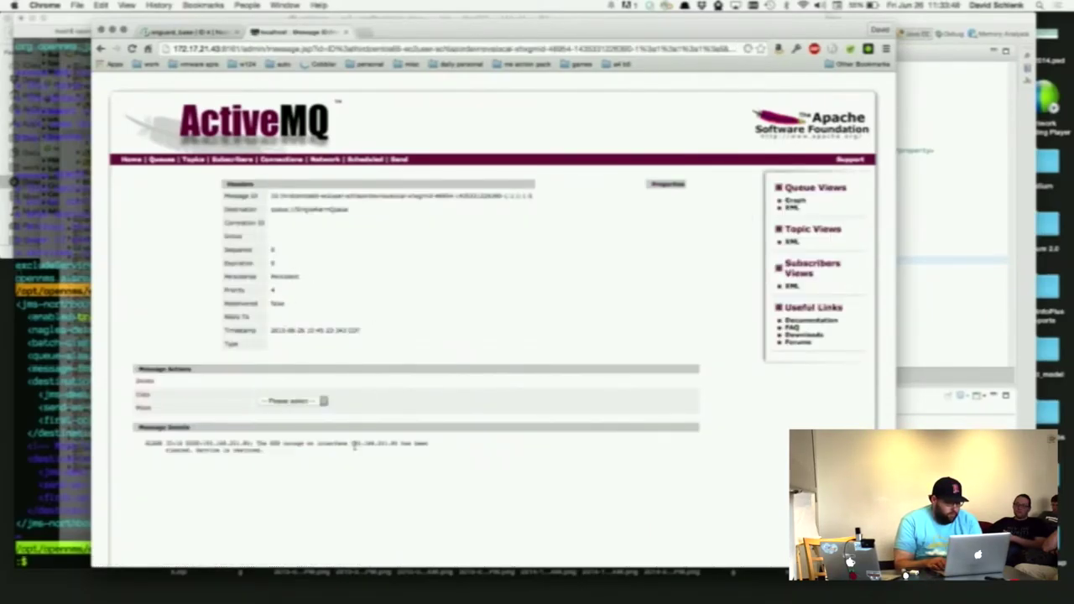
# - Enlarge the message page and examine the message's headers and its alarm text under Message Details
pyautogui.press('super+equal')
pyautogui.press('super+equal')
pyautogui.press('super+equal')
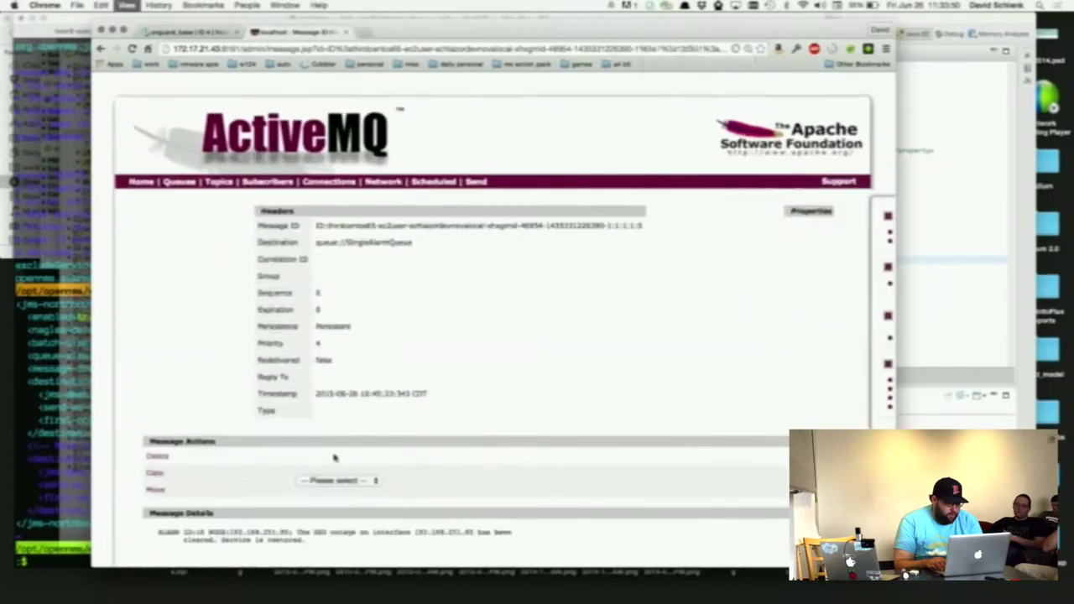
pyautogui.scroll(-10, 334, 455)
pyautogui.scroll(5, 324, 307)
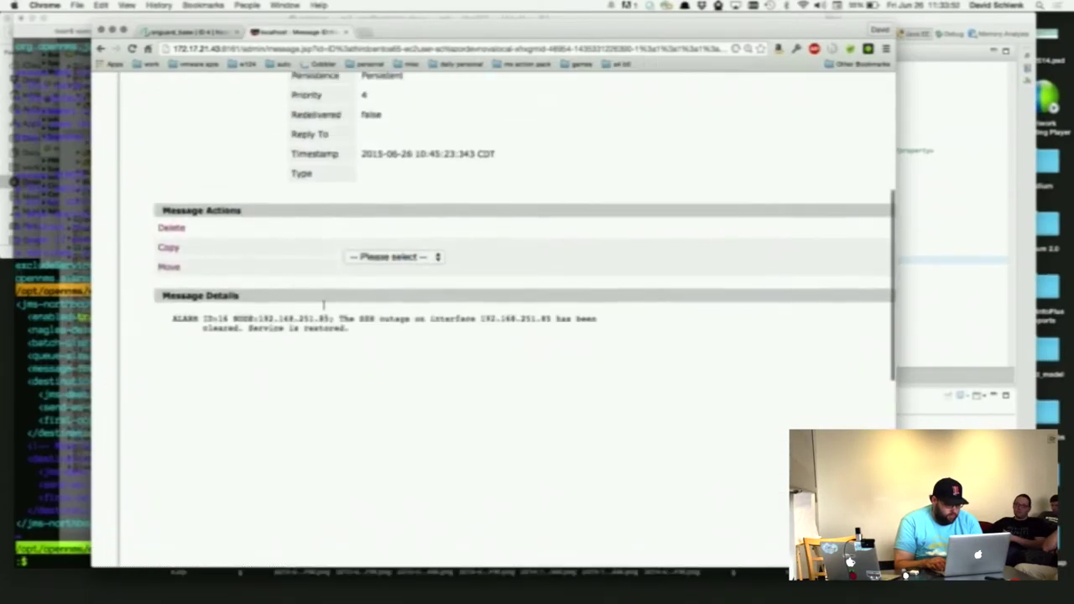
pyautogui.scroll(3, 324, 307)
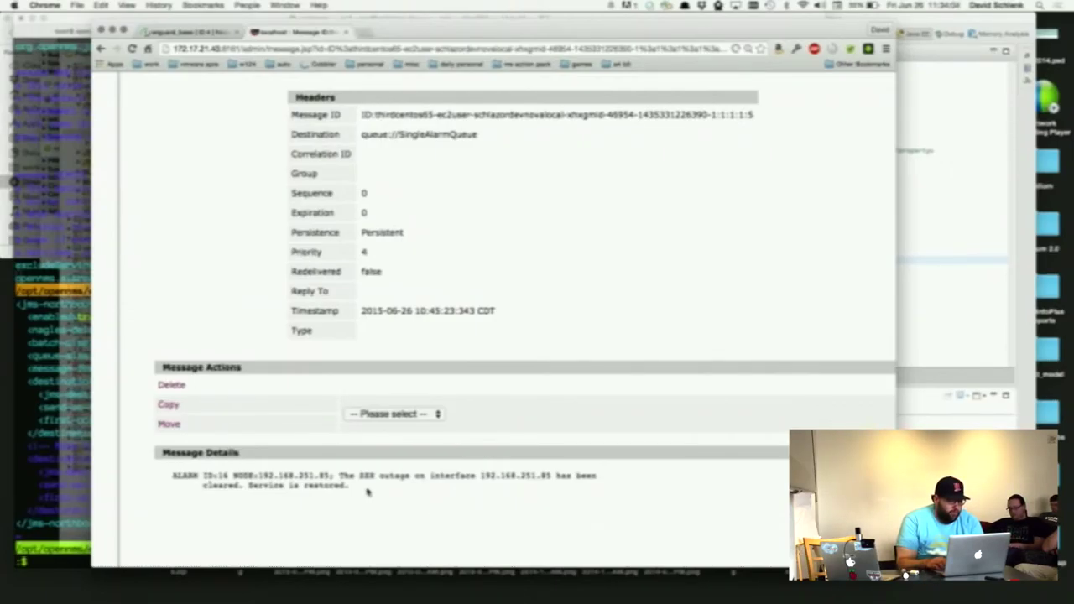
# - Switch to Terminal and examine the enabled, nagles-delay, batch-size and queue-size settings in jms-northbounder-configuration.xml
pyautogui.press('super+Tab')
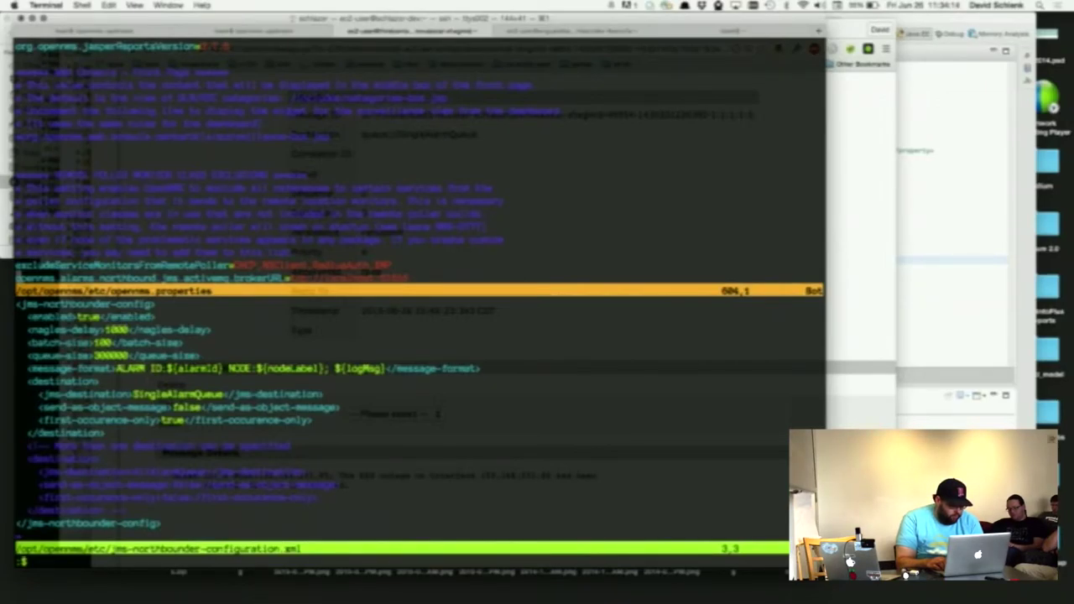
pyautogui.press('Up')
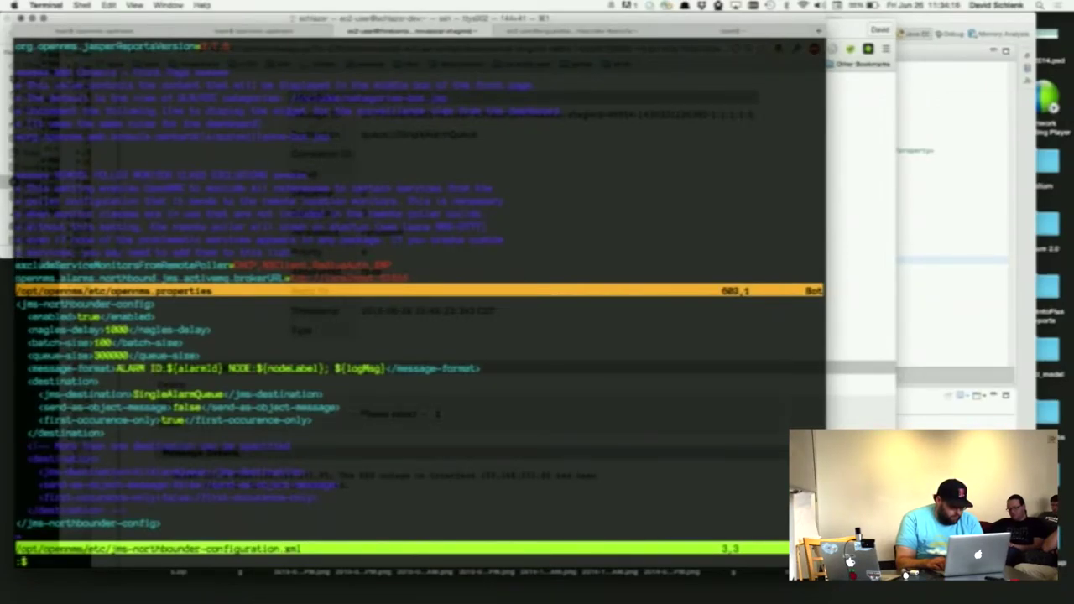
pyautogui.hotkey('ctrl', 'w')
pyautogui.press('k')
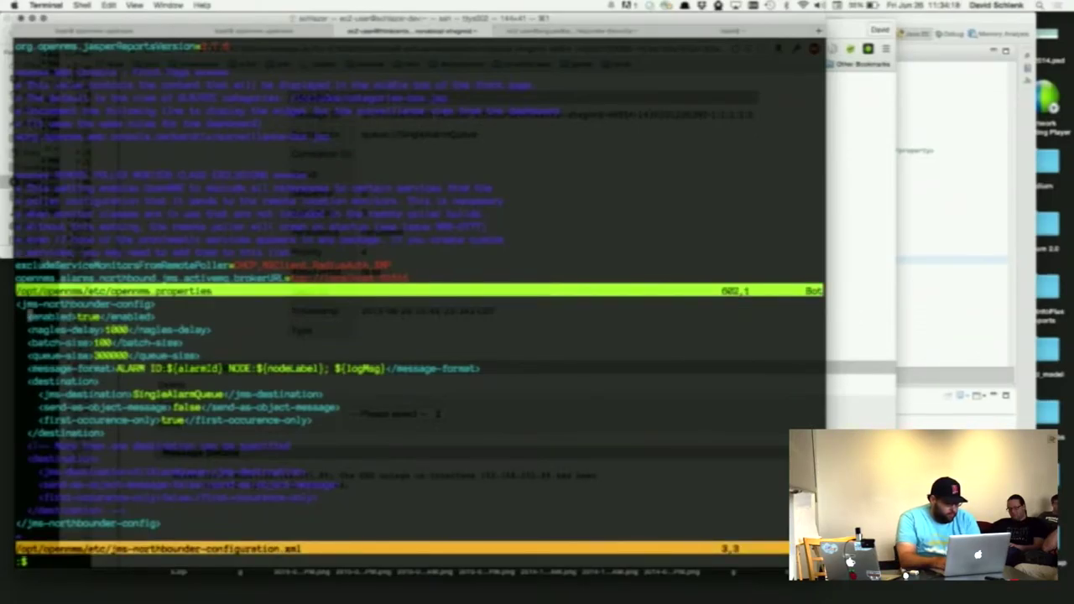
pyautogui.press('Up')
pyautogui.press('Up')
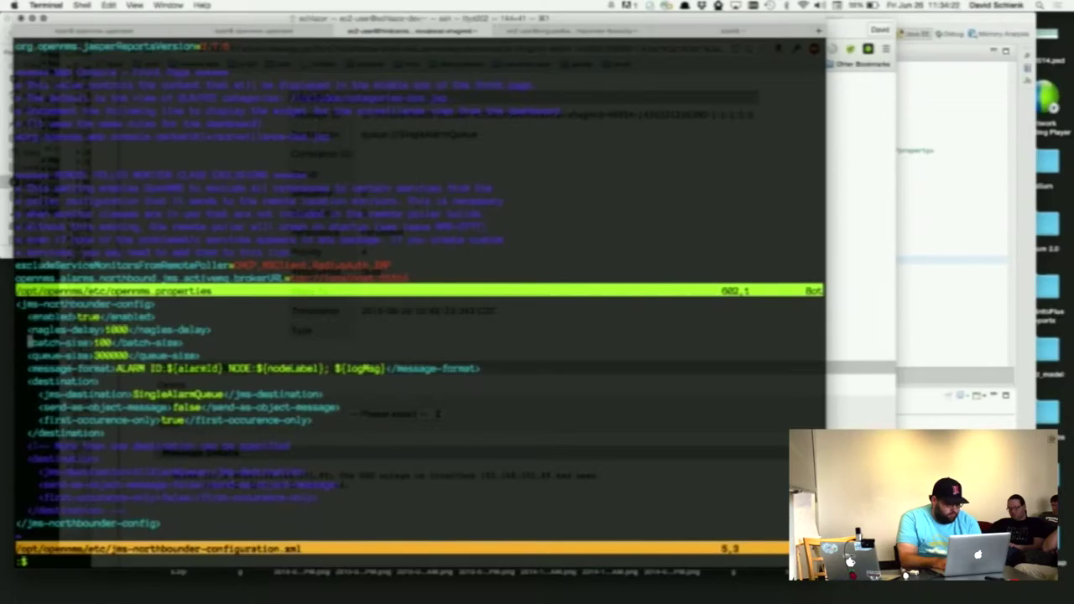
pyautogui.press('Down')
pyautogui.press('Down')
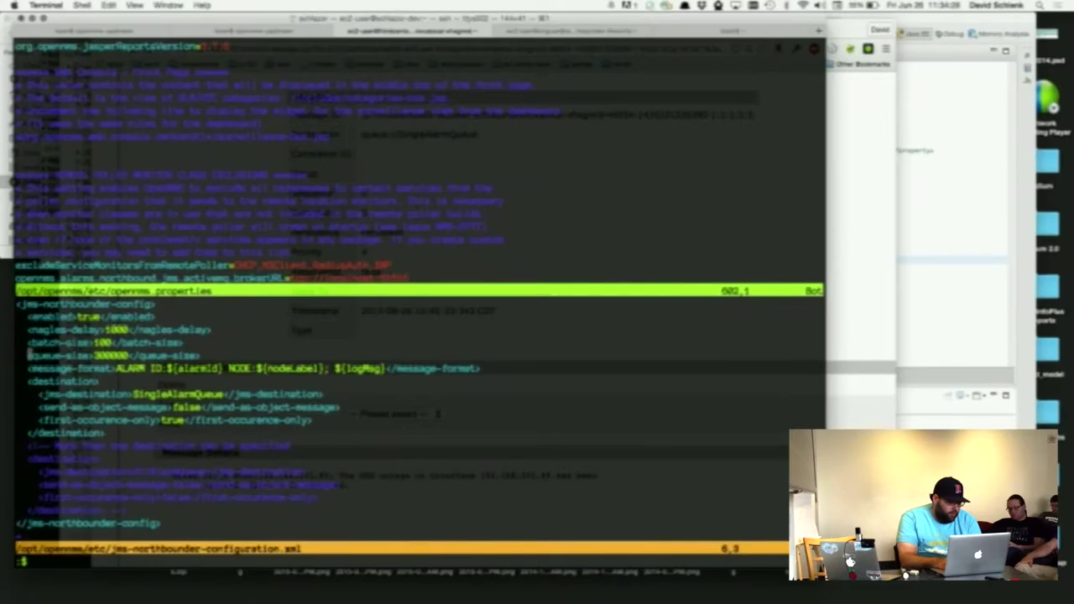
pyautogui.press('Down')
pyautogui.press('Up')
pyautogui.press('Up')
pyautogui.press('Up')
pyautogui.press('Down')
pyautogui.press('Down')
pyautogui.press('Down')
# - Examine the message-format line with its alarmId, nodeLabel and logMsg placeholders in the northbounder configuration
pyautogui.press('l')
pyautogui.press('l')
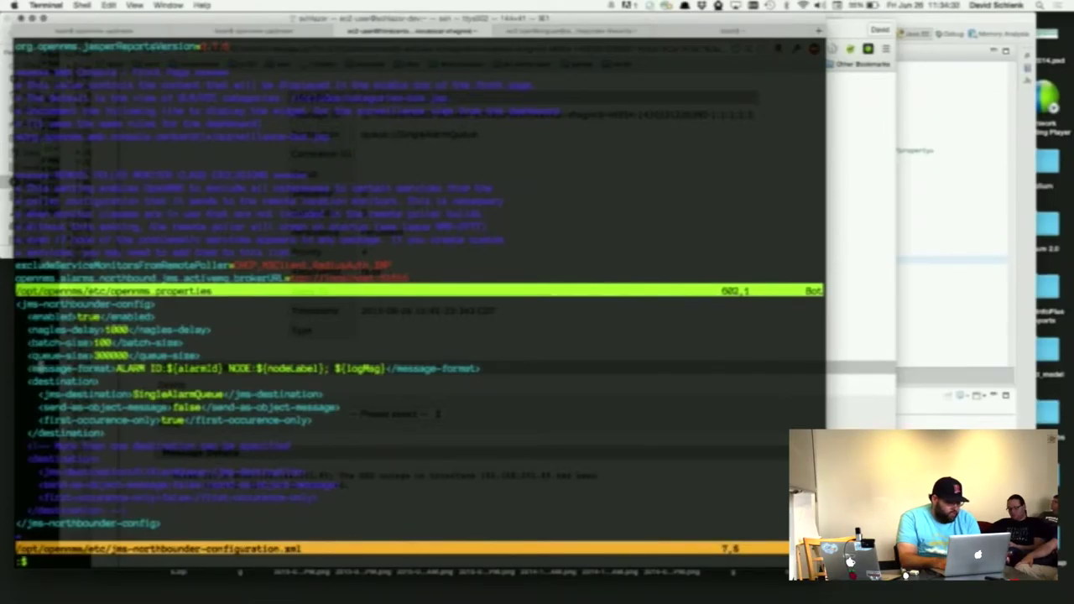
pyautogui.press('l')
pyautogui.press('l')
pyautogui.press('l')
pyautogui.press('l')
pyautogui.press('l')
pyautogui.press('l')
pyautogui.press('l')
pyautogui.press('l')
pyautogui.press('l')
pyautogui.press('l')
pyautogui.press('l')
pyautogui.press('l')
pyautogui.press('l')
pyautogui.press('l')
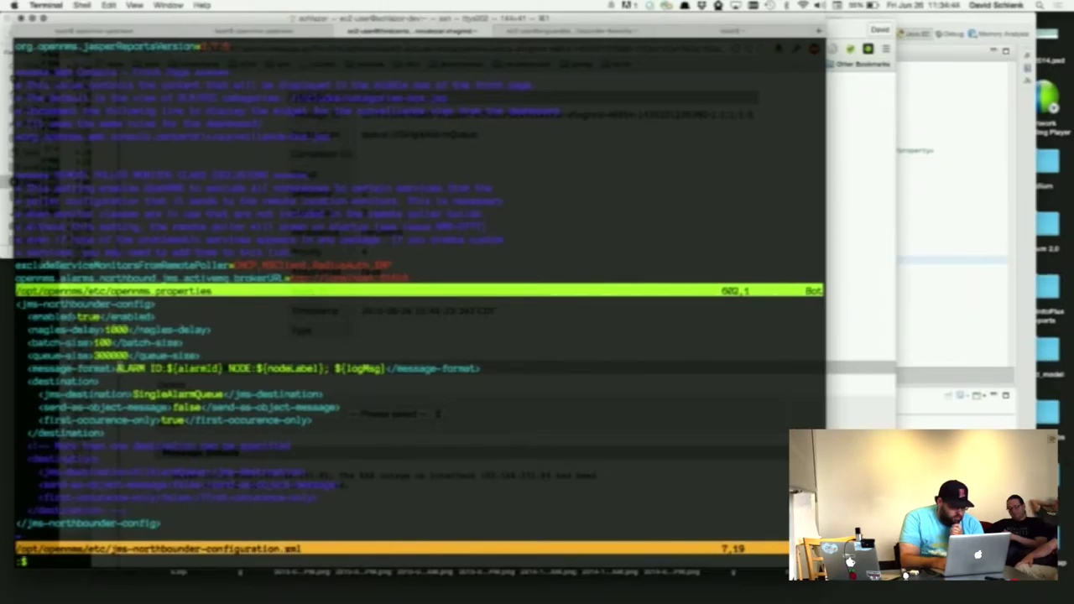
# - Review the SingleAlarmQueue destination block, including its send-as-object-message and first-occurence-only options
pyautogui.press('j')
pyautogui.press('j')
pyautogui.press('j')
pyautogui.press('j')
pyautogui.press('j')
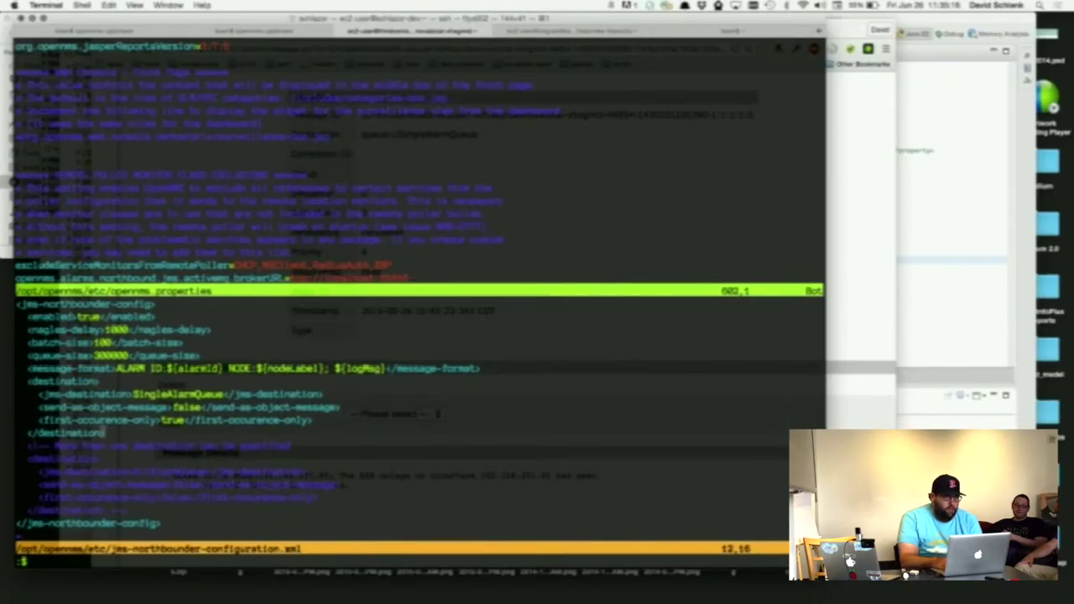
# - Examine the opennms.alarms.northbound.jms.activemq.brokerURL property at the end of opennms.properties
pyautogui.hotkey('ctrl', 'w')
pyautogui.press('k')
pyautogui.press('j')
pyautogui.press('j')
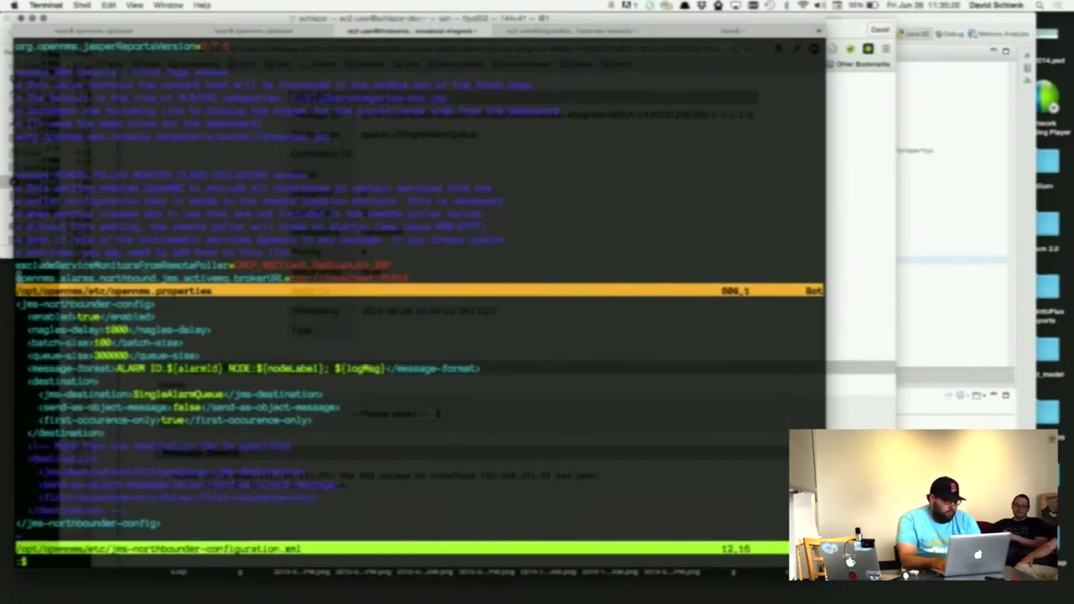
pyautogui.press('$')
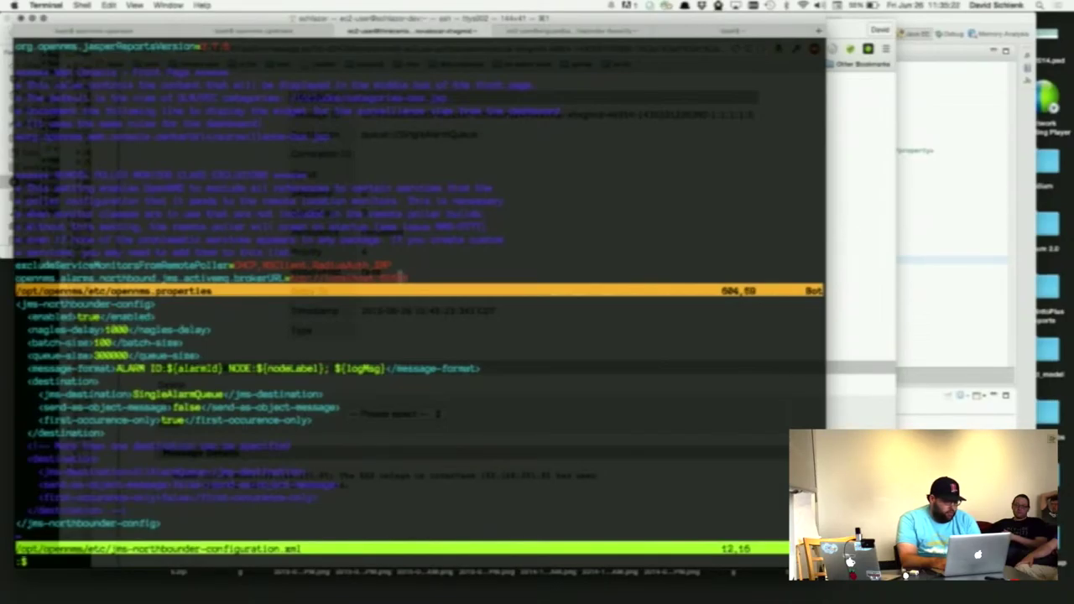
pyautogui.press('b')
pyautogui.press('b')
pyautogui.press('l')
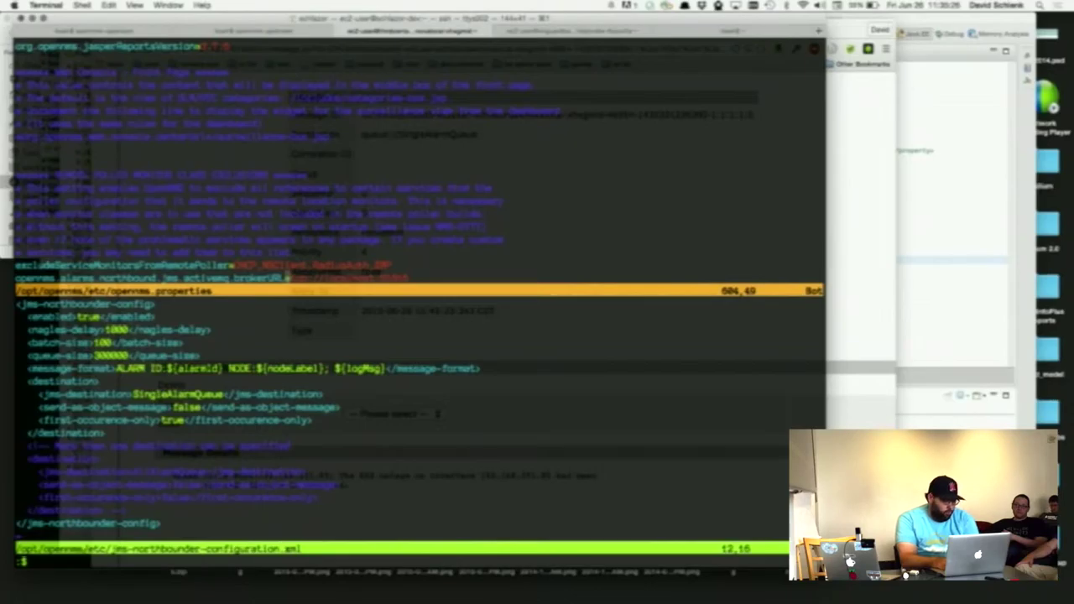
pyautogui.press('l')
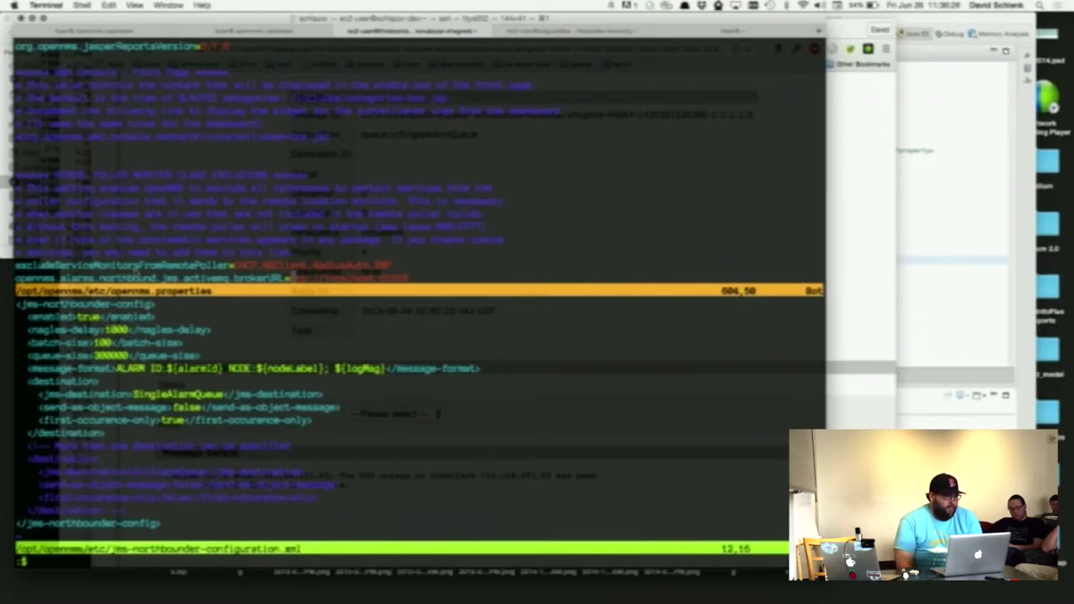
# - Switch to Chrome, reload the onguard_base node page and zoom out to examine HTTP availability, recent events and outages
pyautogui.press('super+Tab')
pyautogui.click(134, 273)
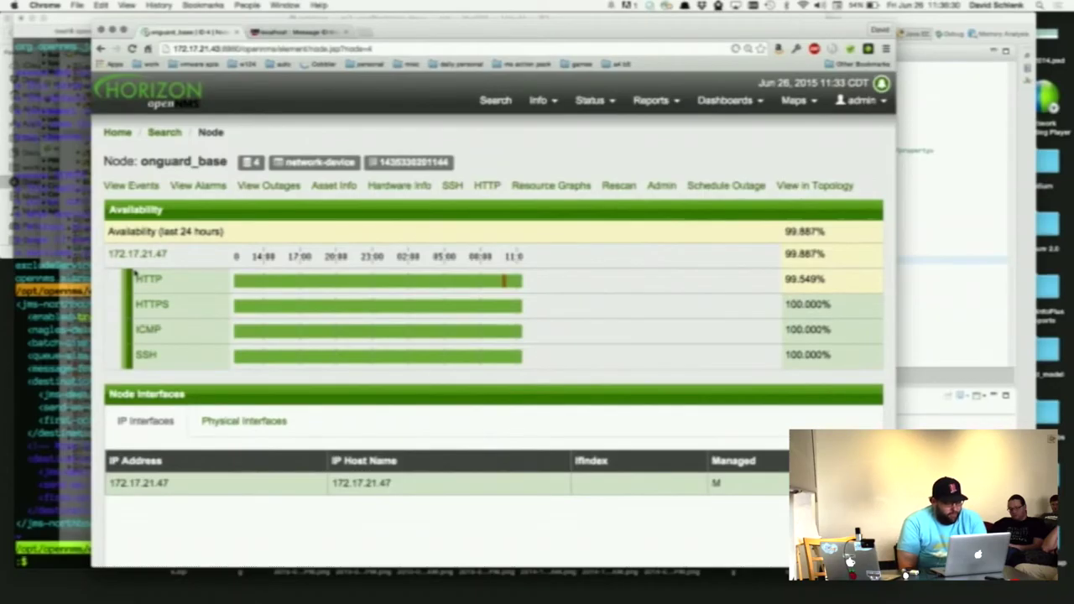
pyautogui.press('super+r')
pyautogui.scroll(-2, 409, 329)
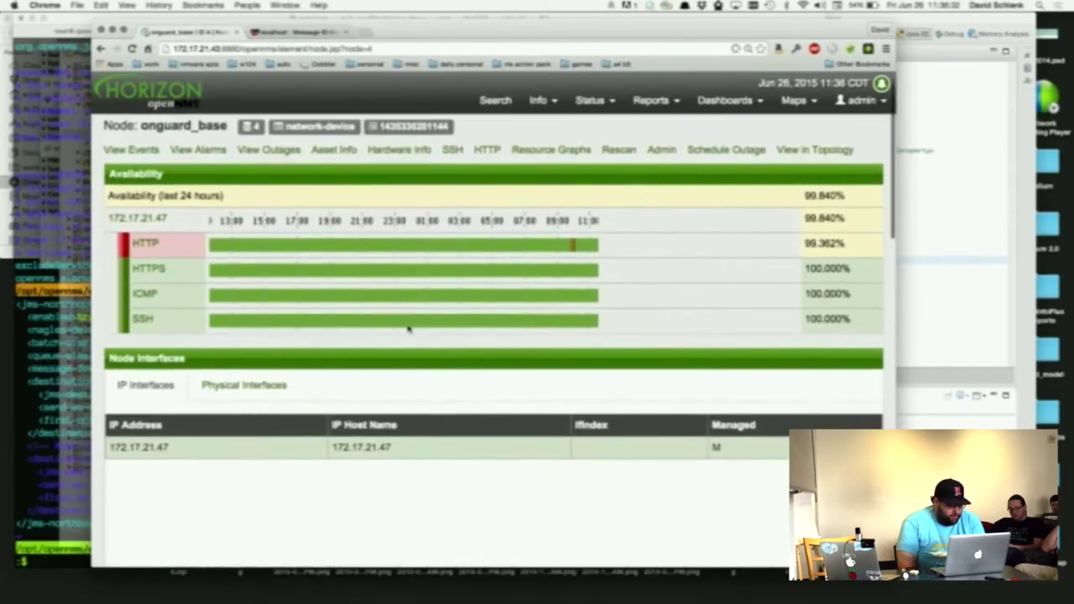
pyautogui.scroll(-4, 408, 330)
pyautogui.scroll(5, 409, 329)
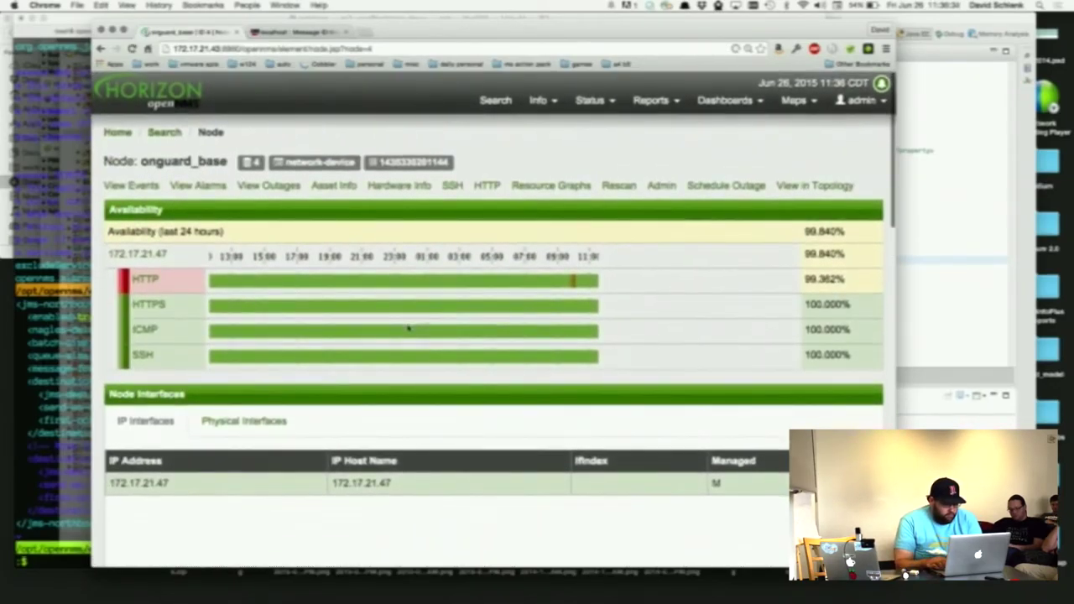
pyautogui.press('super+minus')
pyautogui.press('super+minus')
pyautogui.press('super+minus')
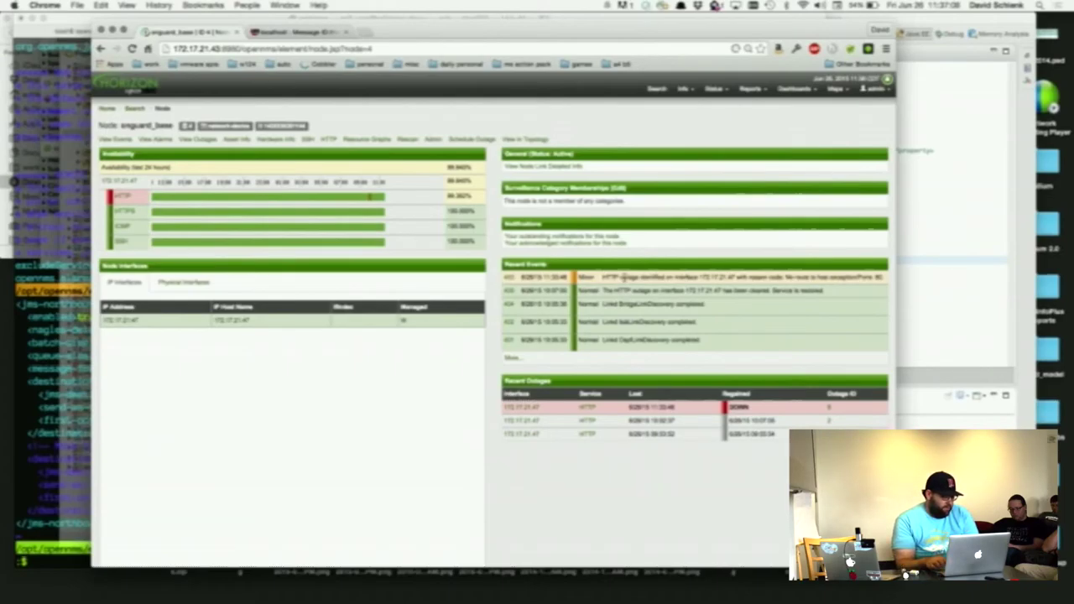
# - Return to the SingleAlarmQueue message list in ActiveMQ and open messages near its end to read an outage alarm's details
pyautogui.hotkey('ctrl', 'Tab')
pyautogui.scroll(3, 606, 301)
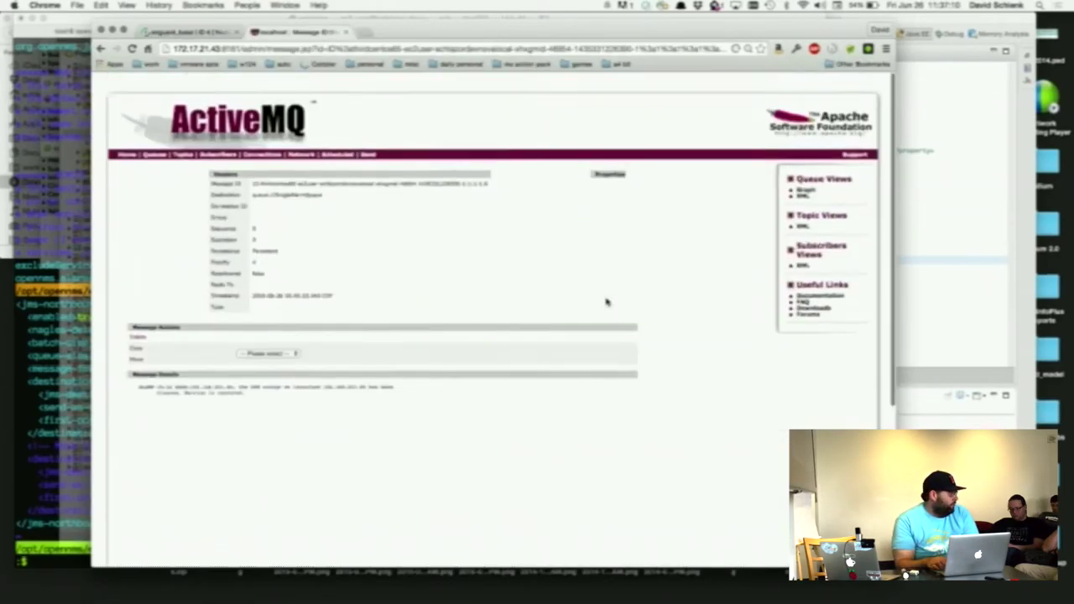
pyautogui.press('super+Left')
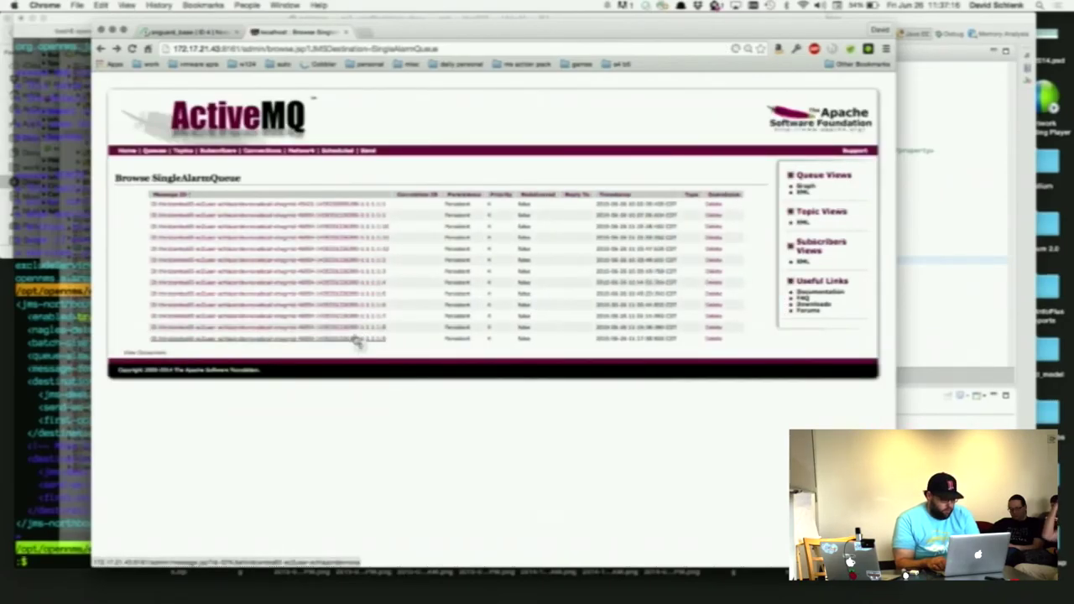
pyautogui.click(357, 339)
pyautogui.press('super+Left')
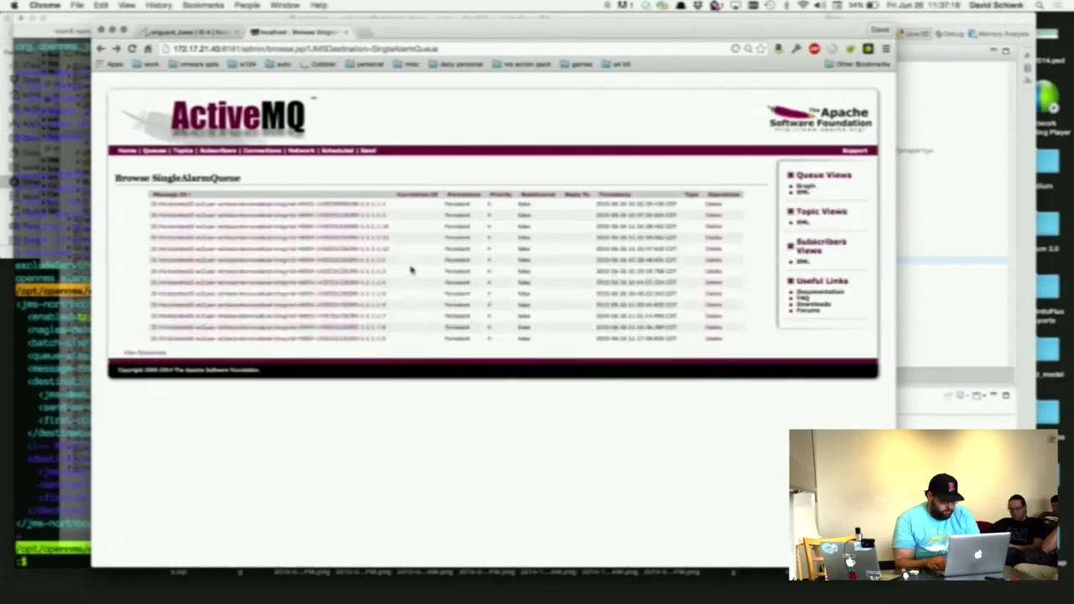
pyautogui.click(386, 336)
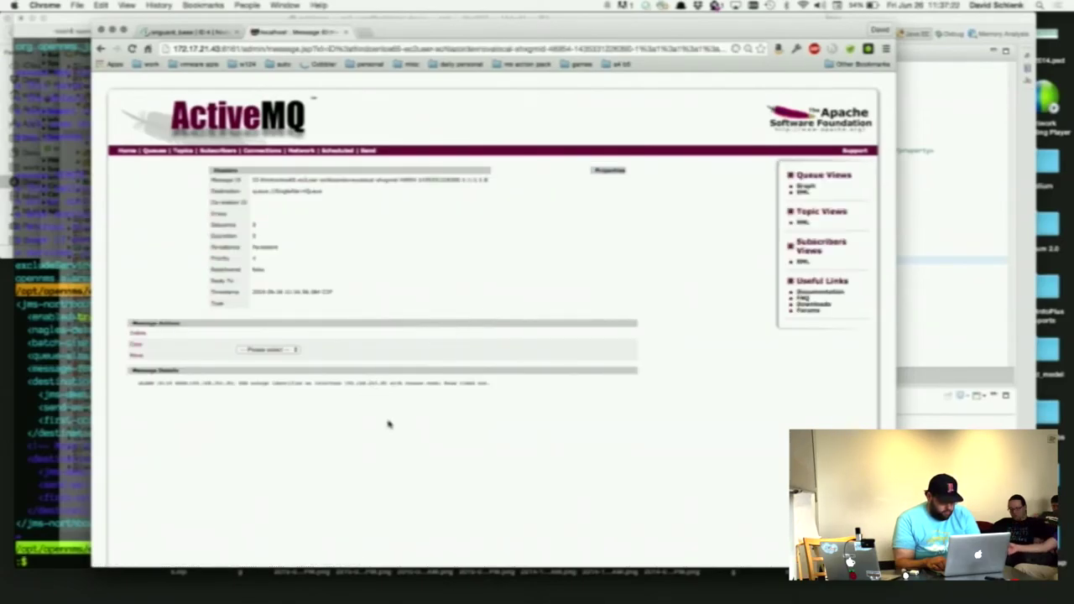
# - Open the alarm list for the onguard_base node in OpenNMS and compare its HTTP outage alarm with the ActiveMQ message
pyautogui.press('super+Tab')
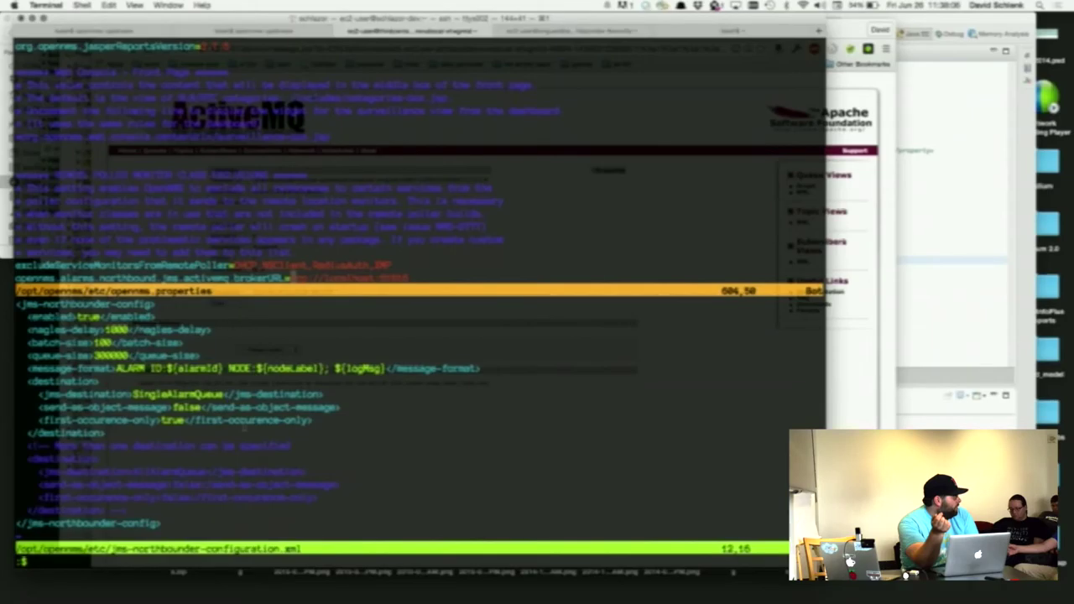
pyautogui.press('super+Tab')
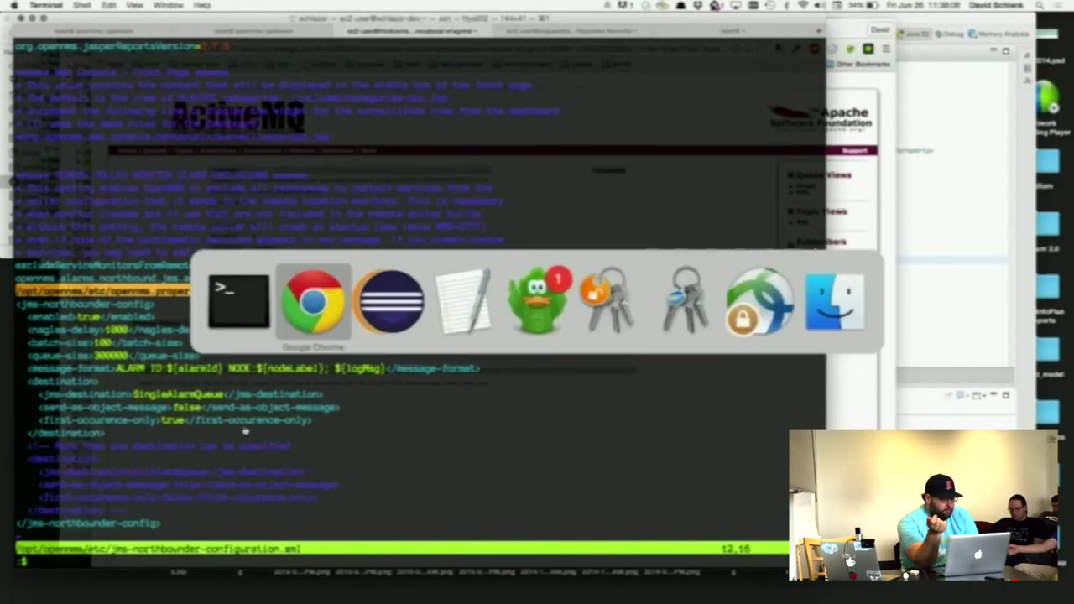
pyautogui.click(193, 32)
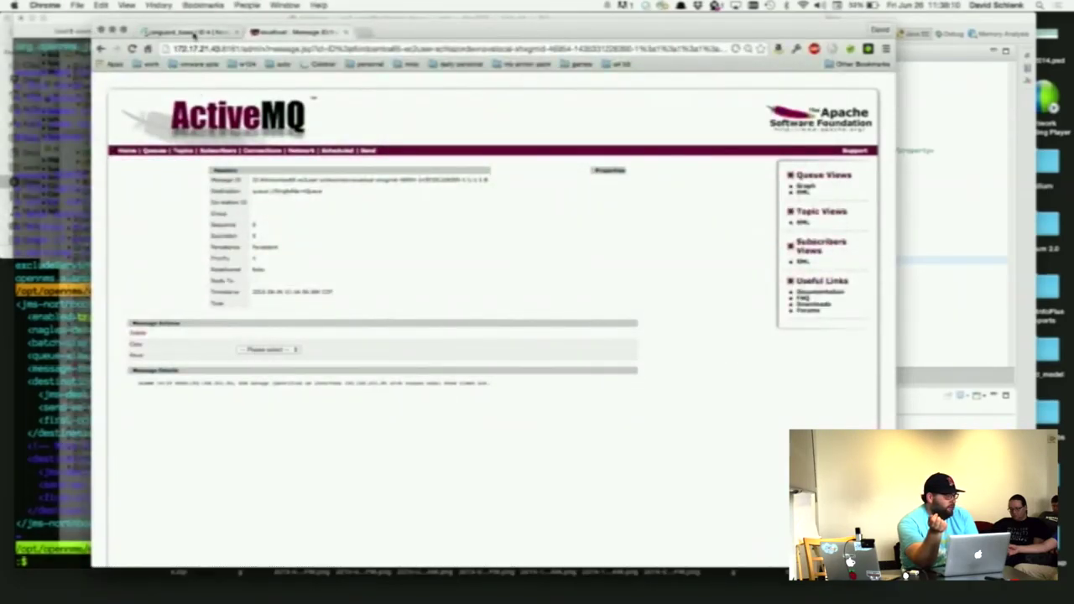
pyautogui.click(143, 141)
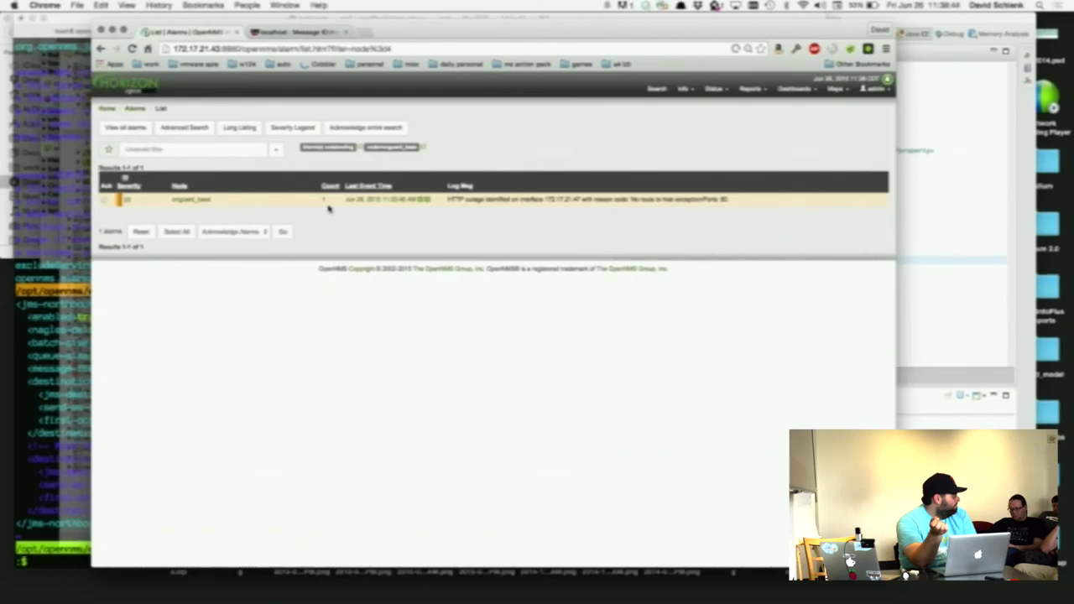
pyautogui.hotkey('ctrl', 'Tab')
pyautogui.hotkey('ctrl', 'shift', 'Tab')
# - Check the northbounder configuration in Terminal and return to the ActiveMQ message details in Chrome
pyautogui.press('super+Tab')
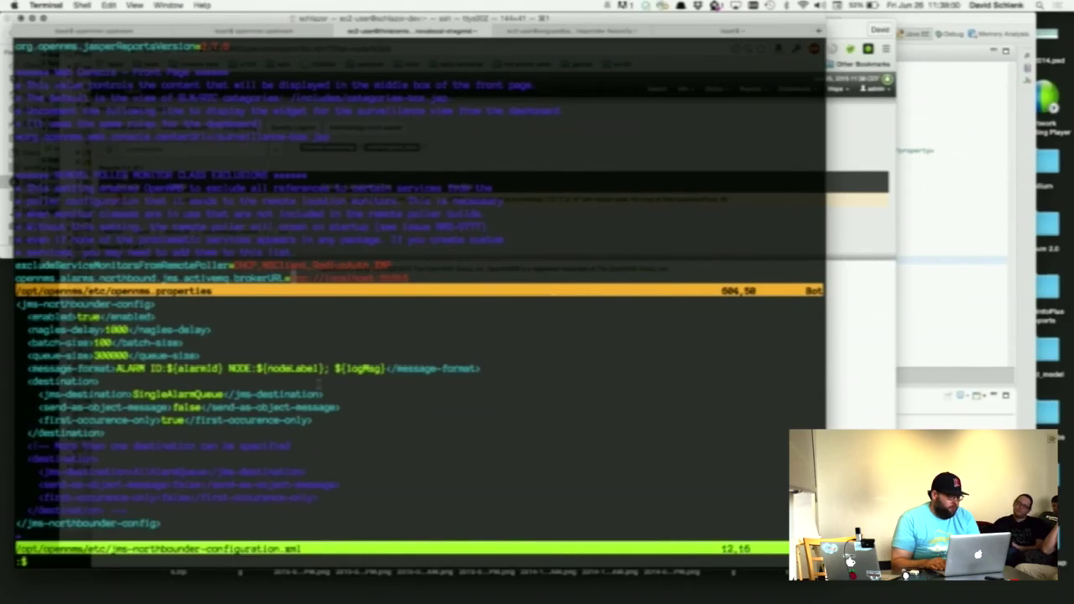
pyautogui.press('super+Tab')
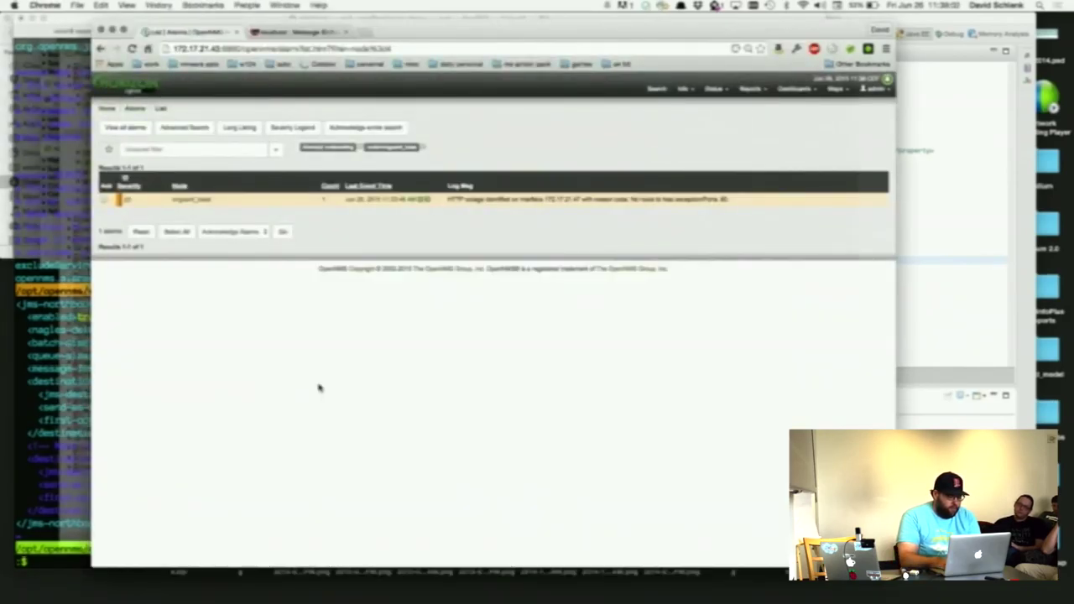
pyautogui.hotkey('ctrl', 'Tab')
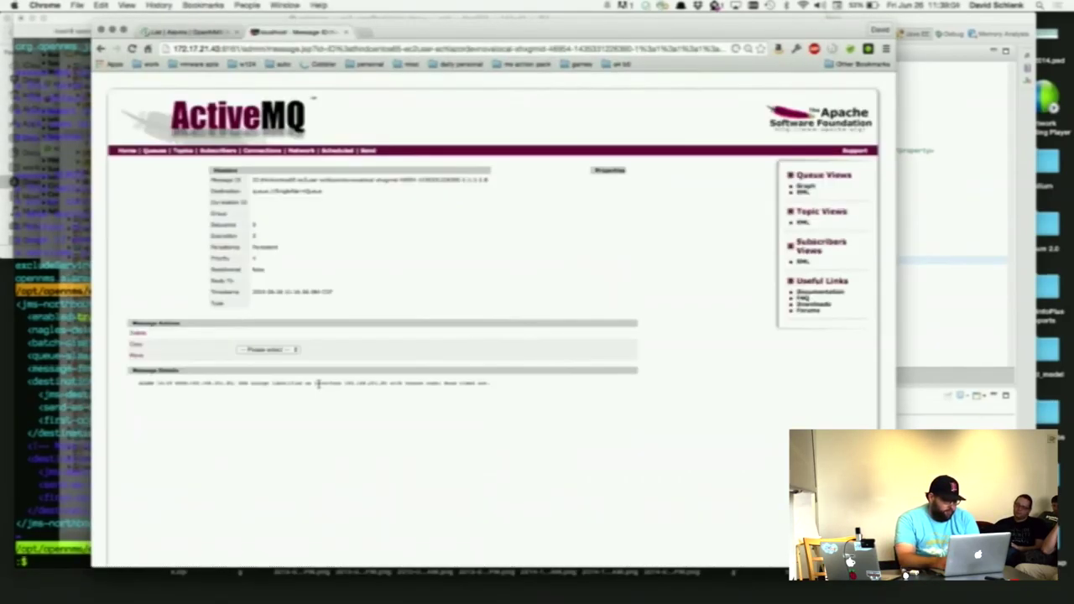
# - Switch to Eclipse, highlight the default activemqConnectionFactory in the targetConnectionFactory property of component-dao.xml, and return to the ActiveMQ message in Chrome
pyautogui.press('super+Tab')
pyautogui.press('super+Tab')
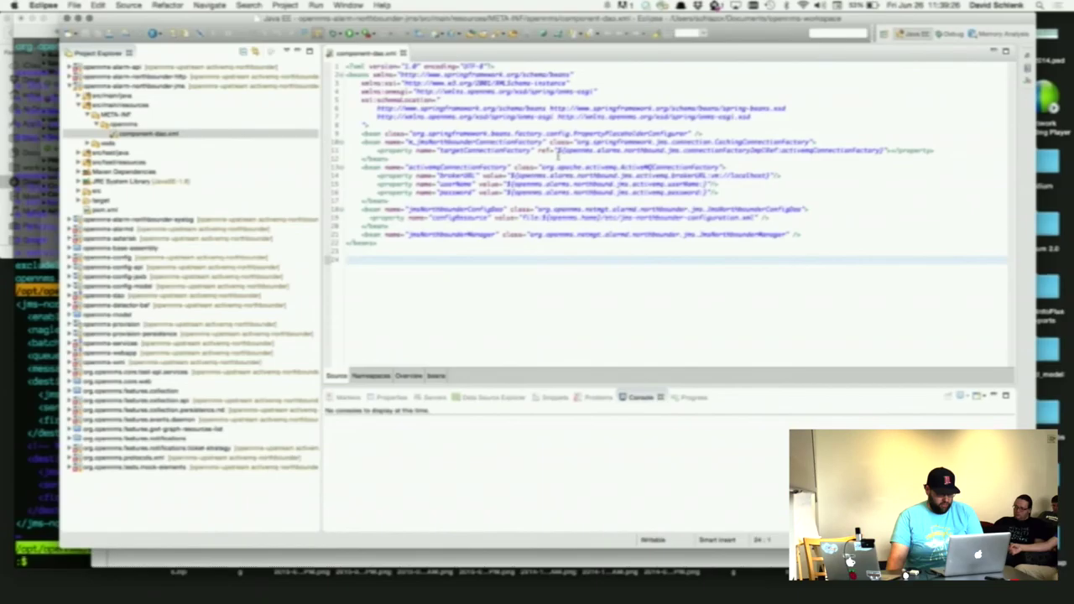
pyautogui.doubleClick(808, 152)
pyautogui.click(780, 153)
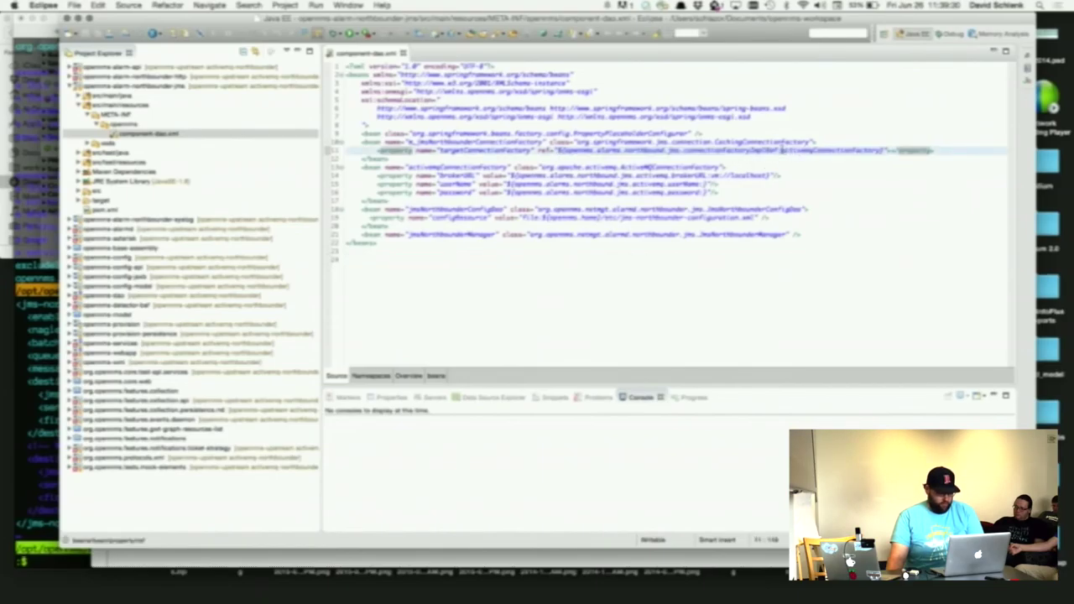
pyautogui.moveTo(780, 153); pyautogui.dragTo(882, 151)
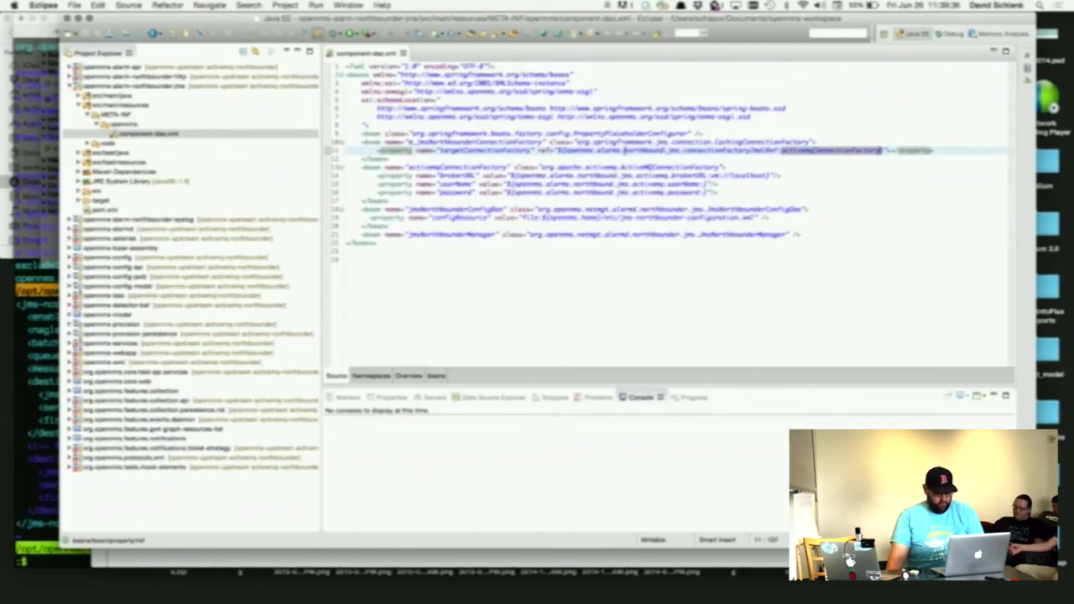
pyautogui.moveTo(624, 151)
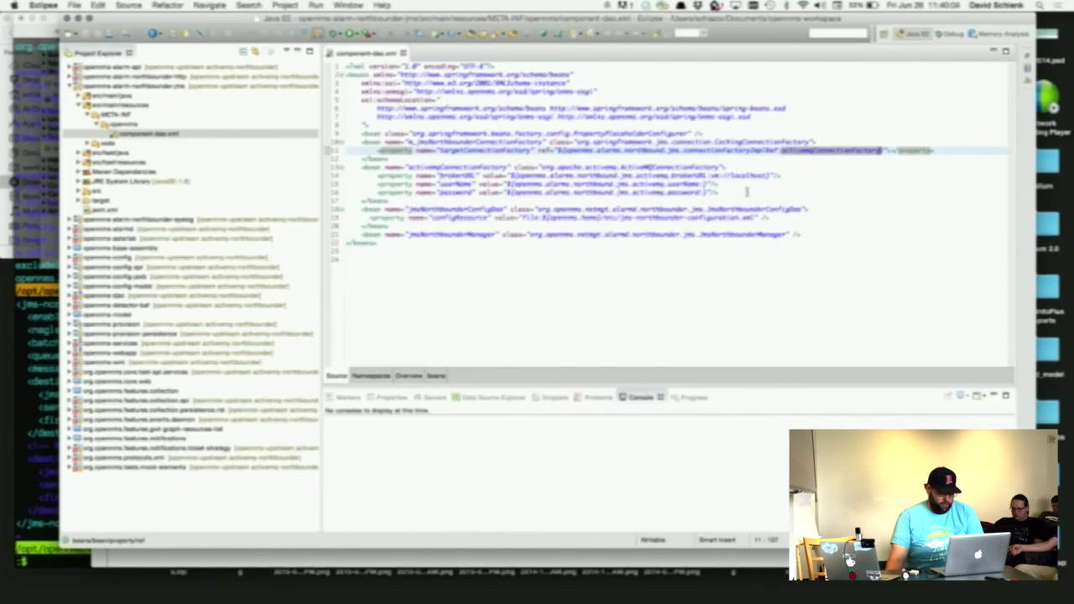
pyautogui.press('super+Tab')
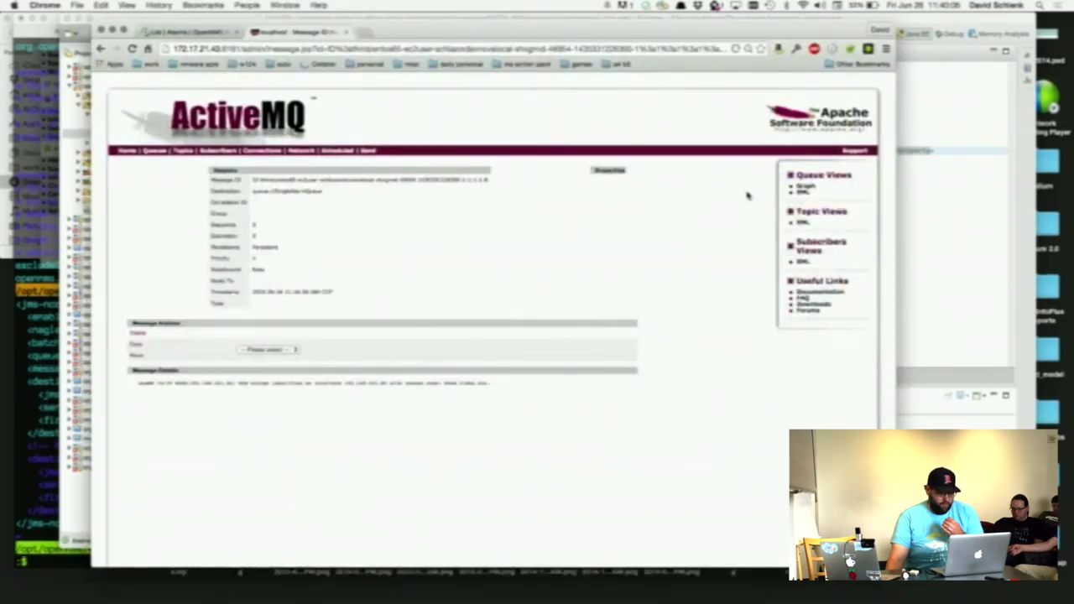